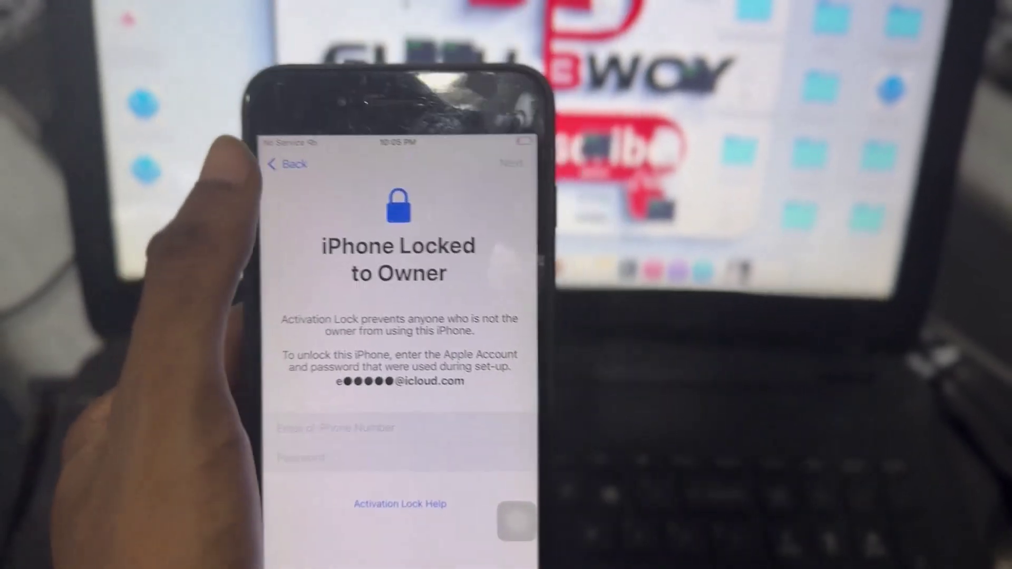
# Search Google for 'anyunlock' by picking a suggestion after entering 'anyun' in Safari.
pyautogui.click(260, 160)
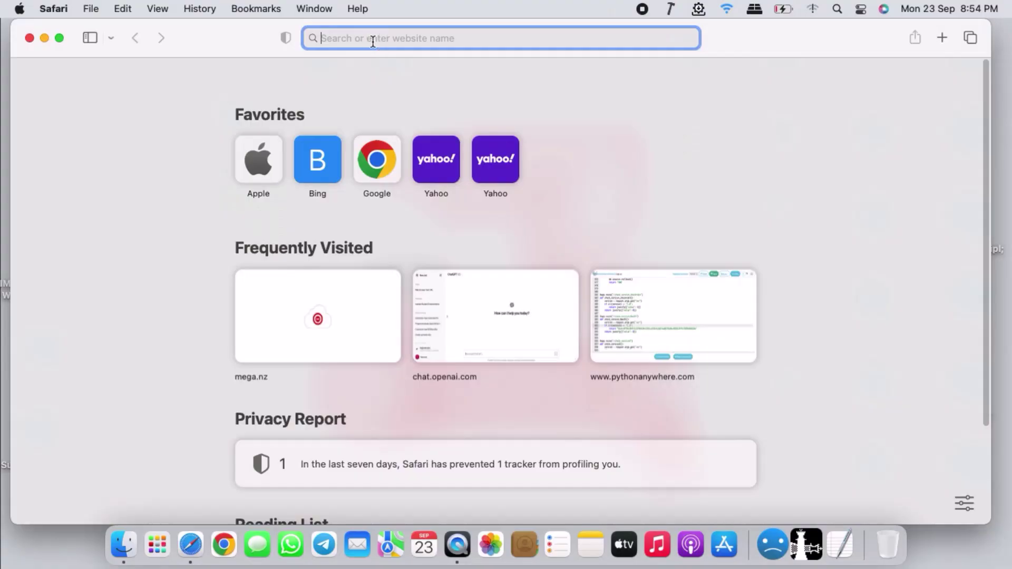
pyautogui.write('anyun')
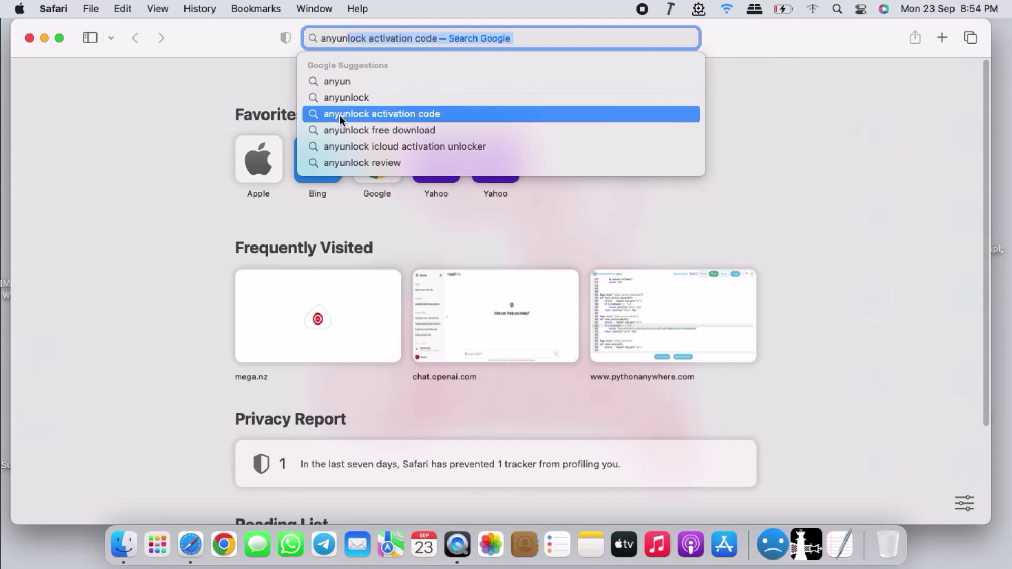
pyautogui.click(352, 95)
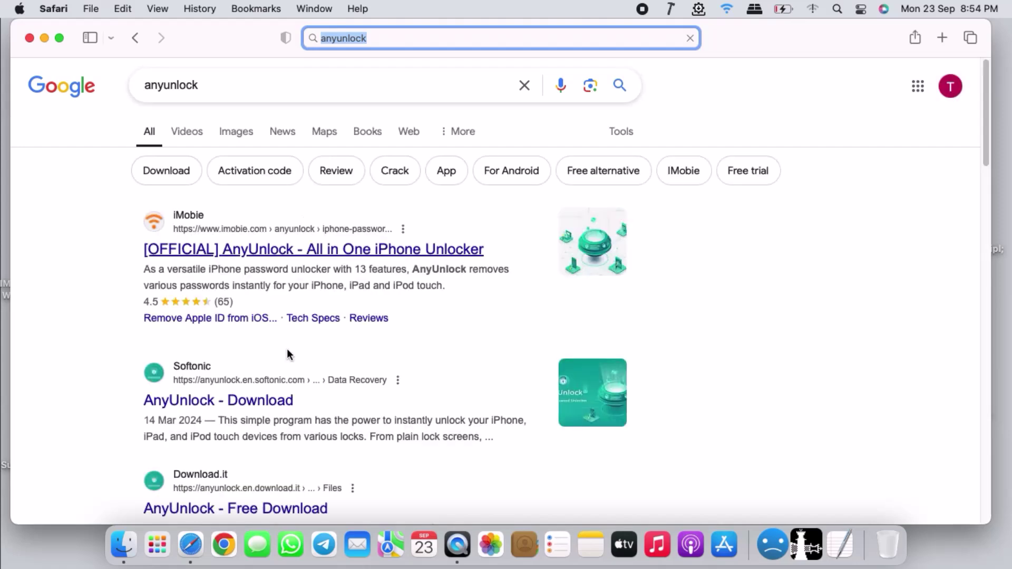
pyautogui.scroll(-1, 386, 329)
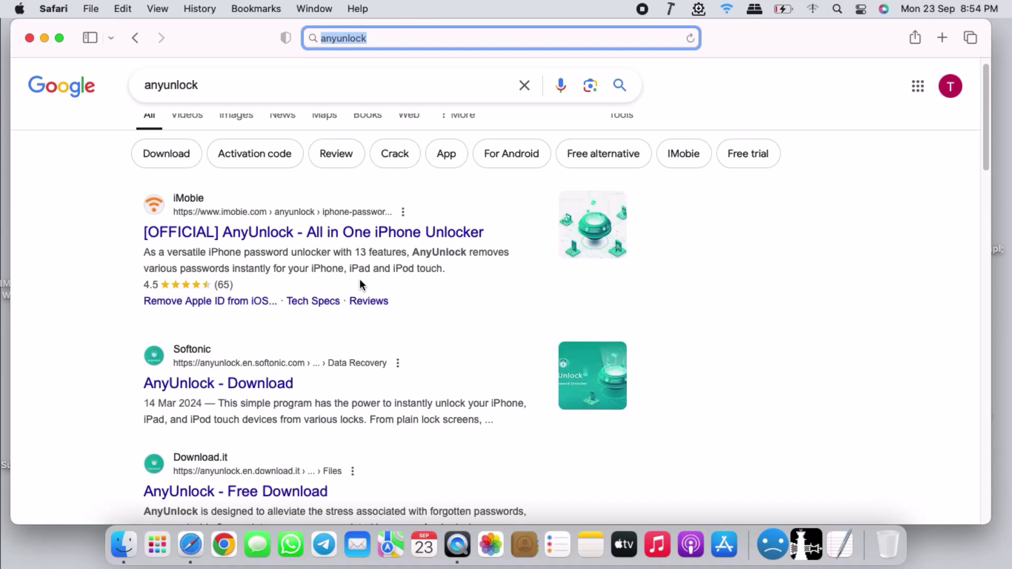
# Open the [OFFICIAL] iMobie AnyUnlock page and start its Free Download.
pyautogui.click(304, 236)
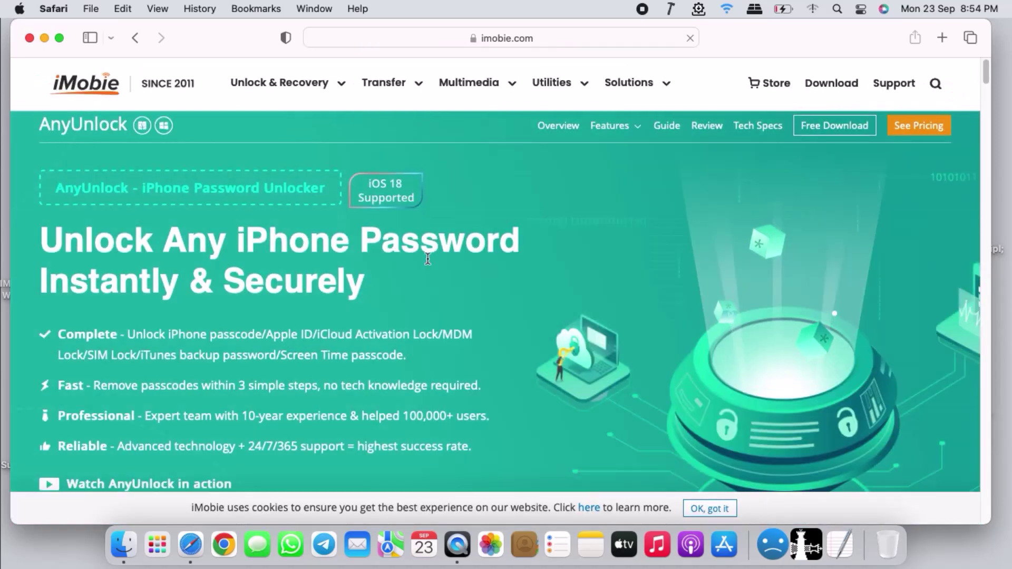
pyautogui.scroll(-3, 427, 257)
pyautogui.scroll(-5, 427, 259)
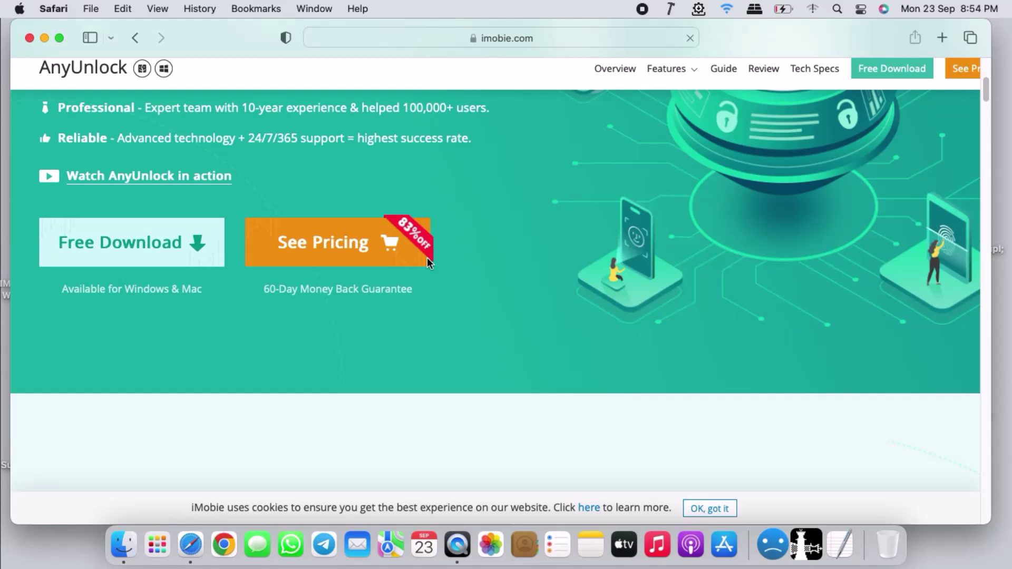
pyautogui.scroll(-3, 427, 259)
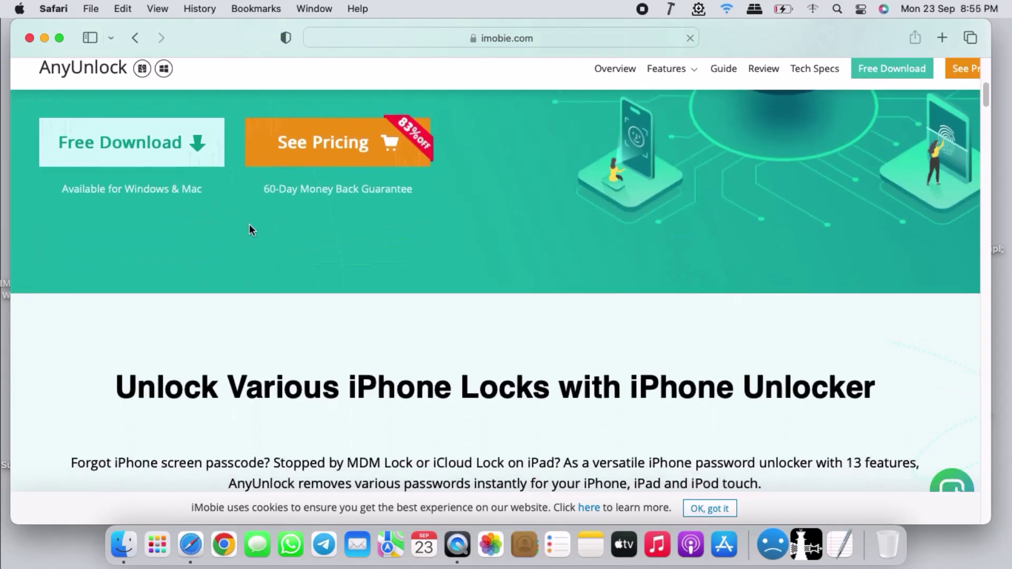
pyautogui.scroll(3, 248, 230)
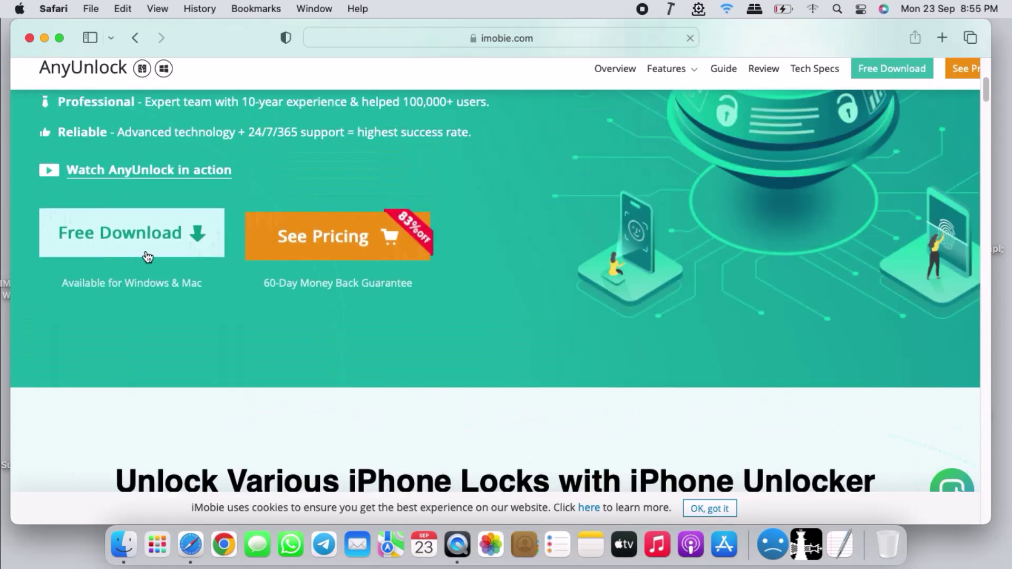
pyautogui.click(157, 236)
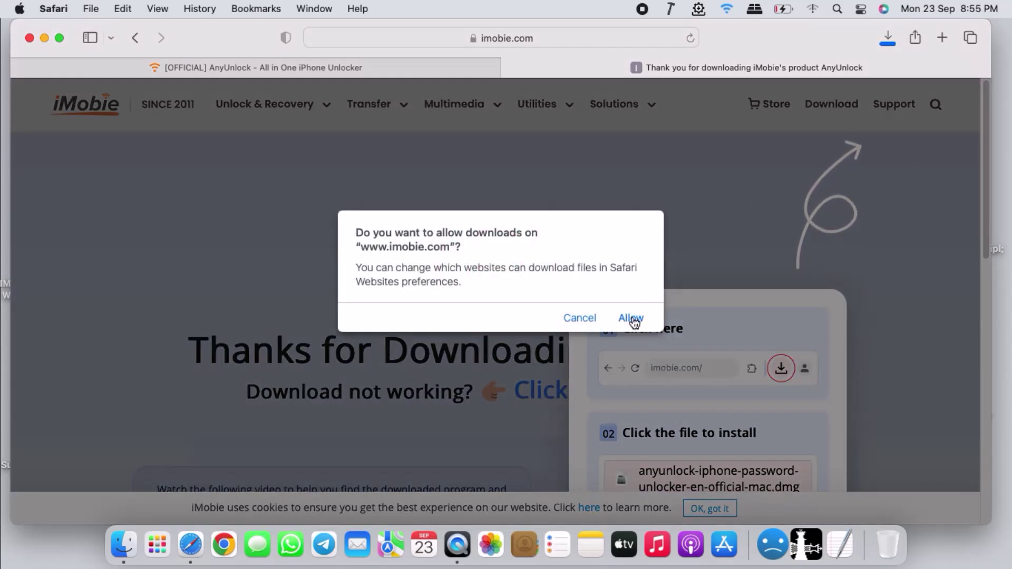
# Allow the imobie.com download, then open the AnyUnlock .dmg from Safari's downloads list.
pyautogui.click(632, 319)
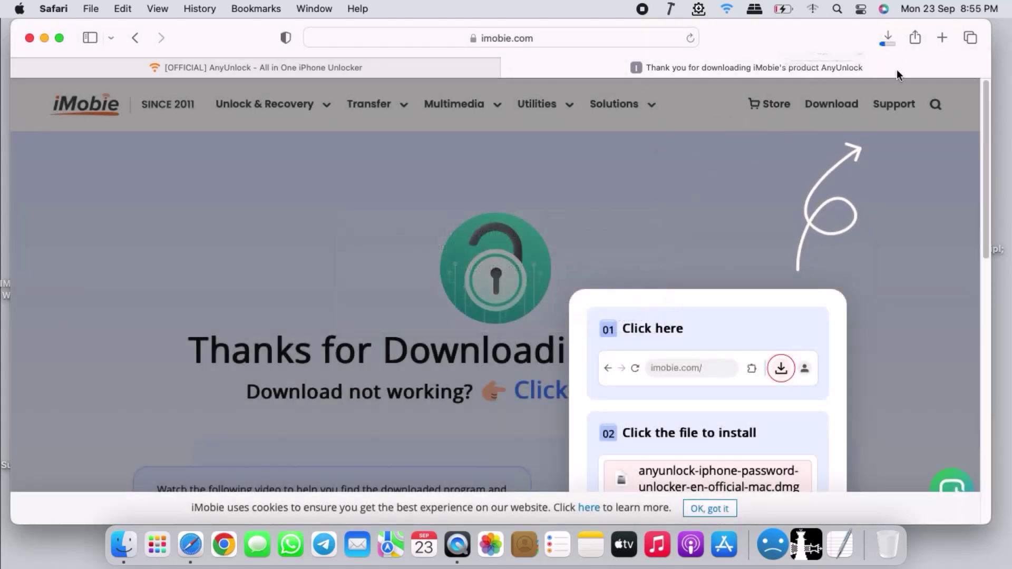
pyautogui.click(887, 37)
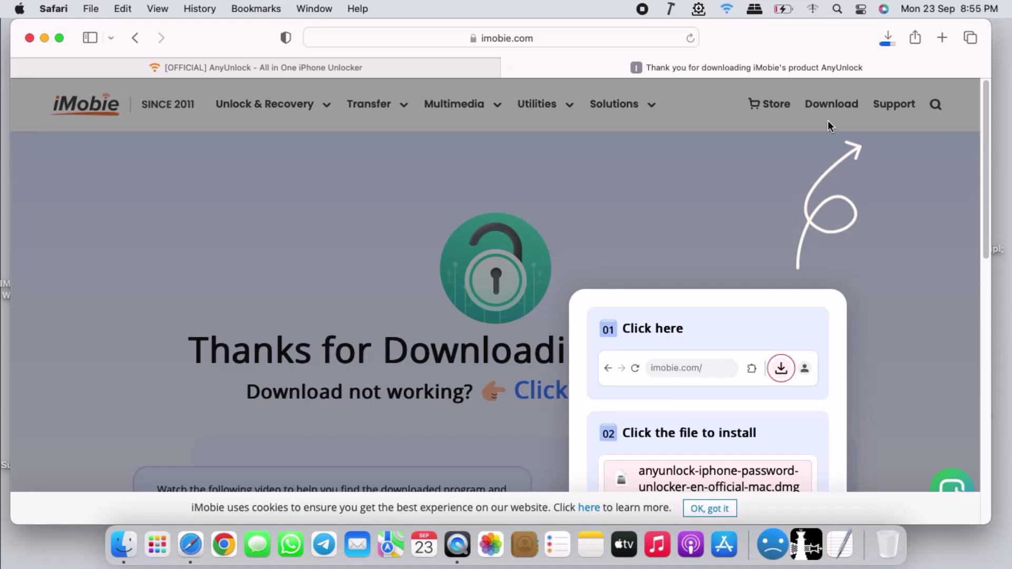
pyautogui.click(887, 39)
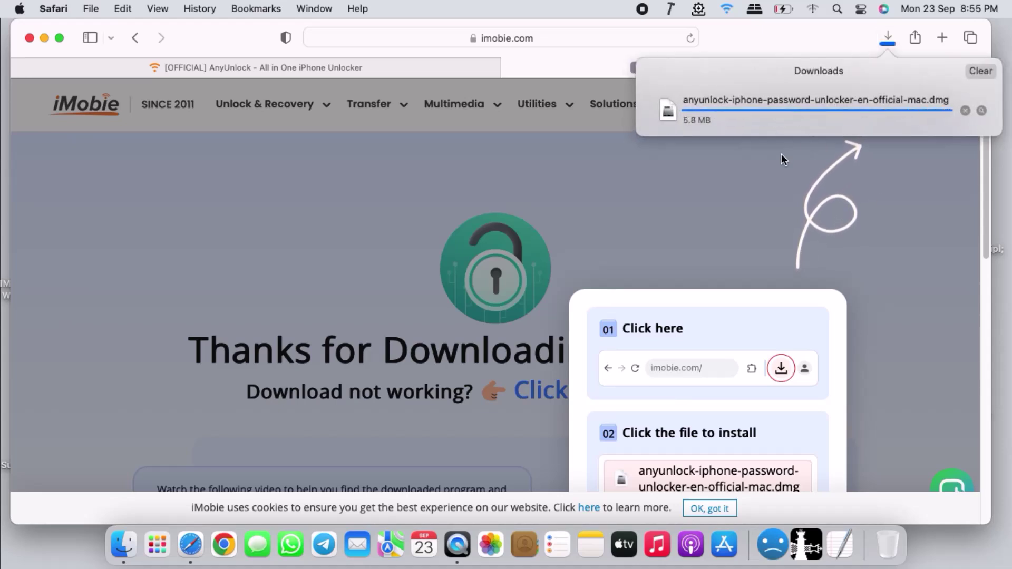
pyautogui.click(723, 108)
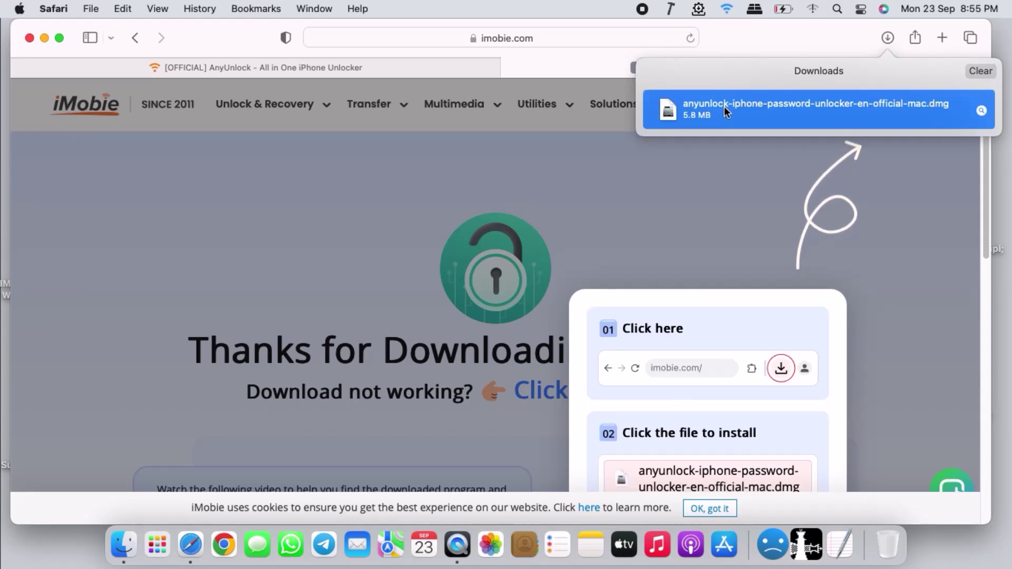
pyautogui.doubleClick(700, 108)
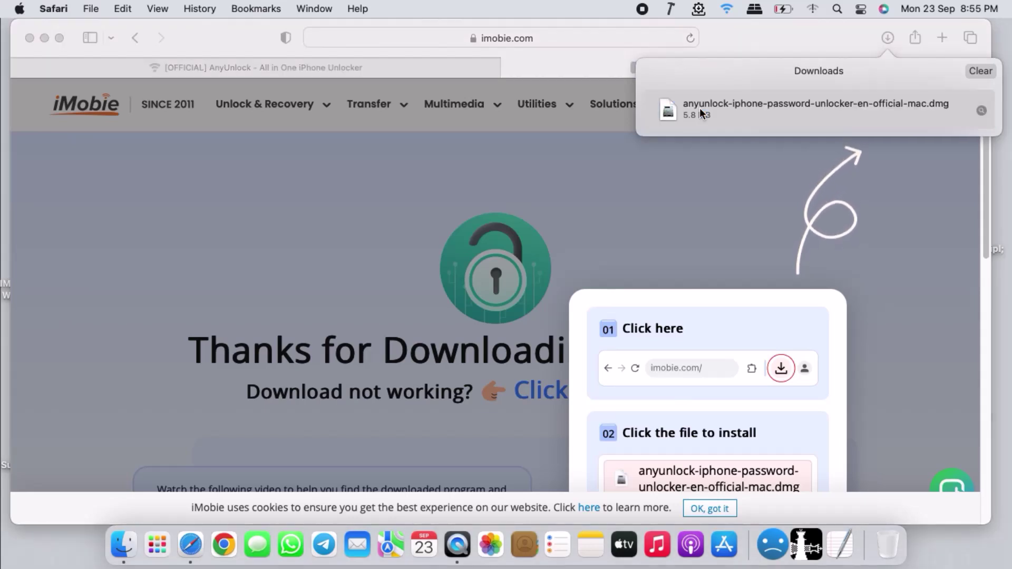
pyautogui.click(489, 71)
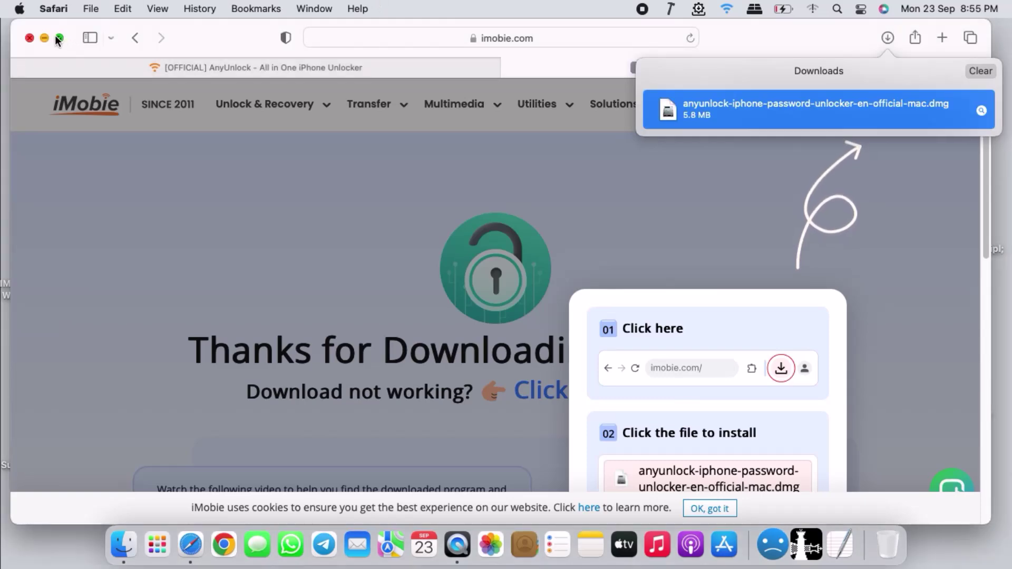
# Launch the AnyUnlock Installer from the disk image and approve the internet-download warning.
pyautogui.click(45, 38)
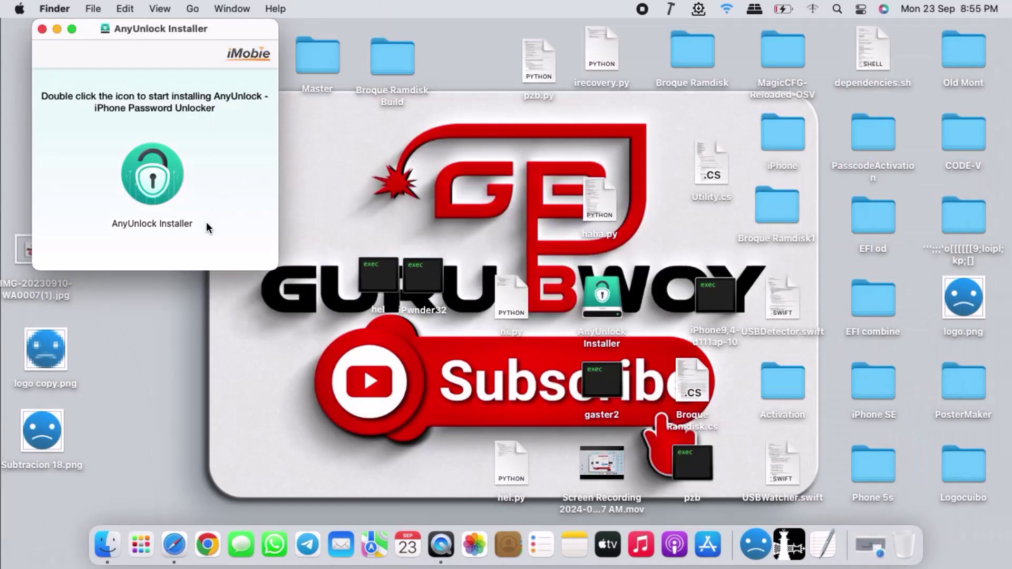
pyautogui.moveTo(154, 29); pyautogui.dragTo(275, 45)
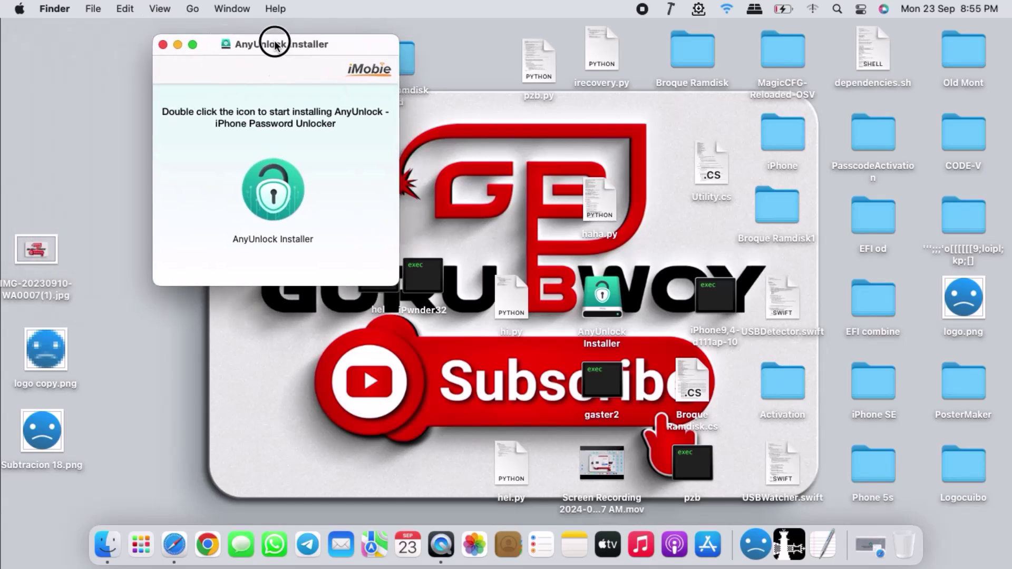
pyautogui.doubleClick(284, 187)
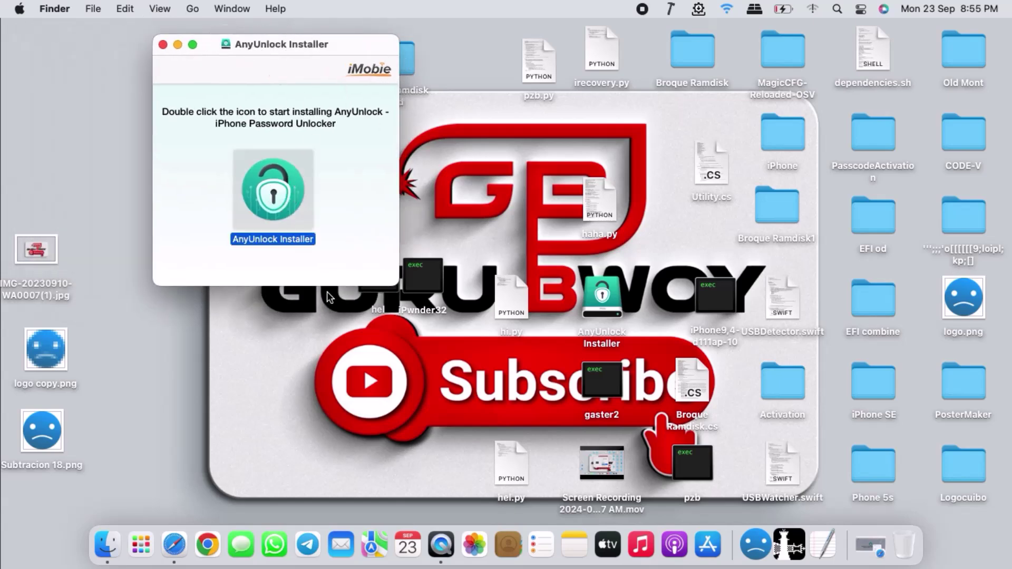
pyautogui.doubleClick(280, 192)
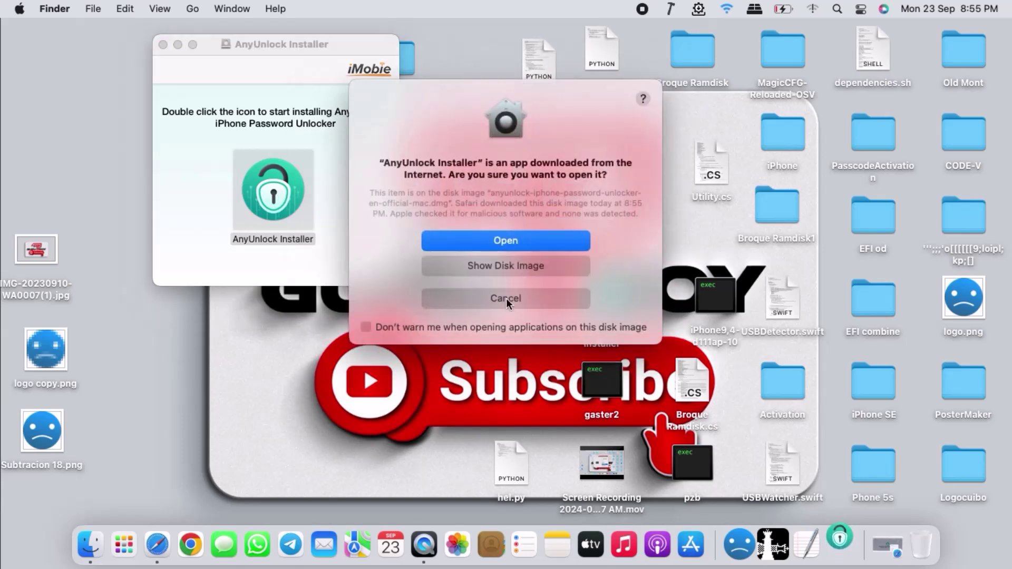
pyautogui.click(507, 245)
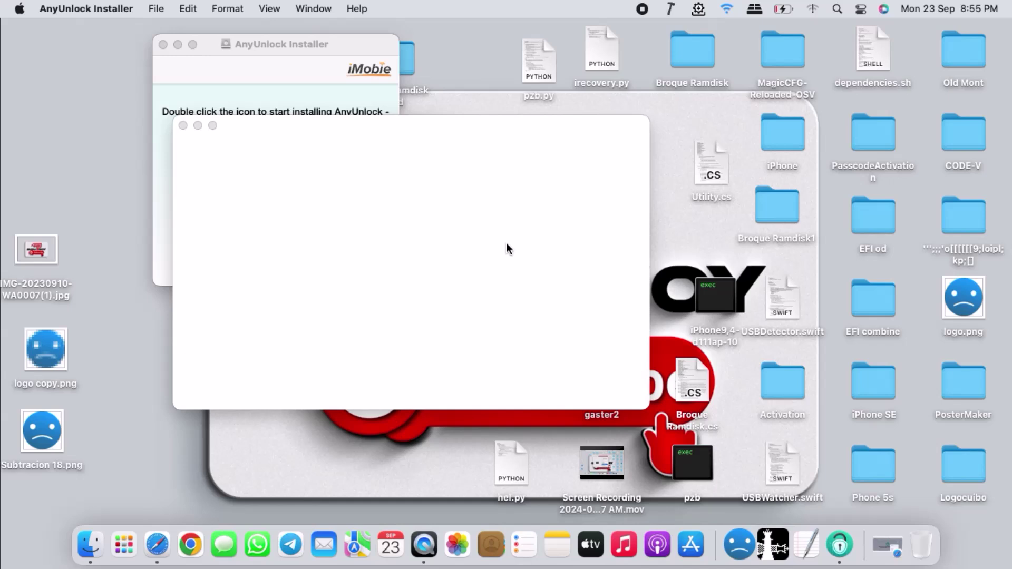
# Run Install Now and wait for AnyUnlock to reach 100%.
pyautogui.click(426, 361)
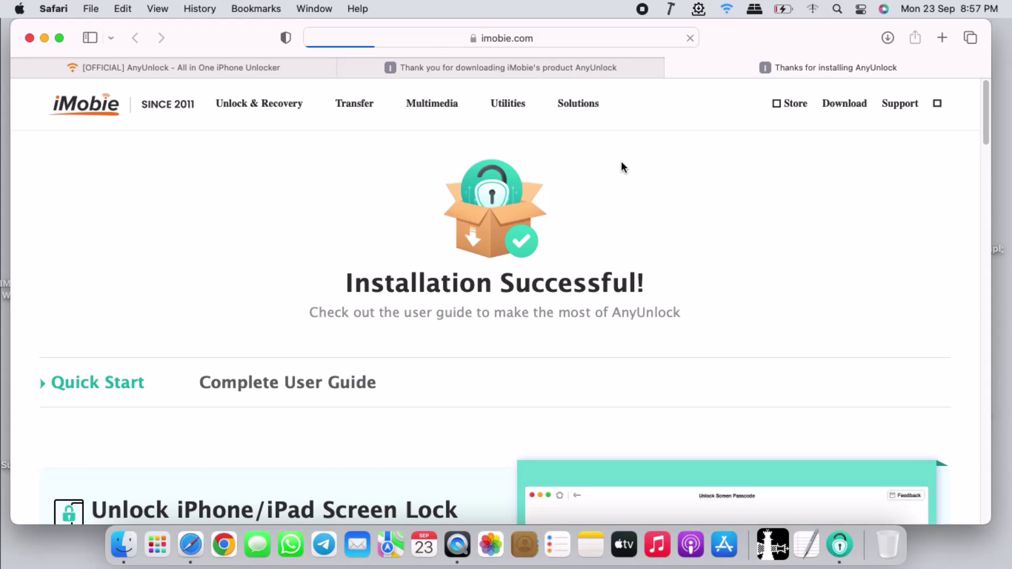
pyautogui.moveTo(685, 313); pyautogui.dragTo(312, 316)
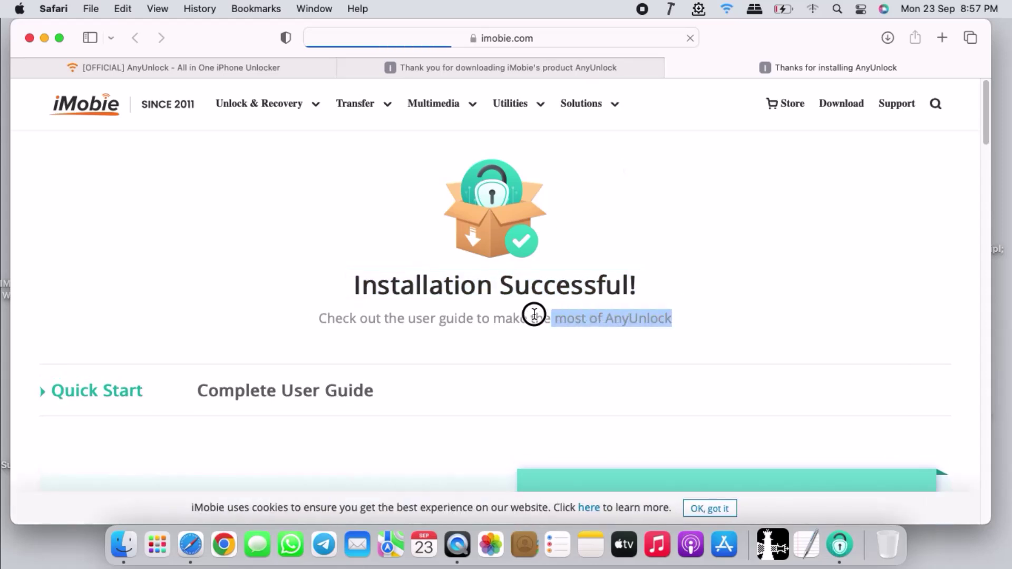
# Clear the stray selection and dismiss AnyUnlock's technical support tip with Got it.
pyautogui.click(526, 354)
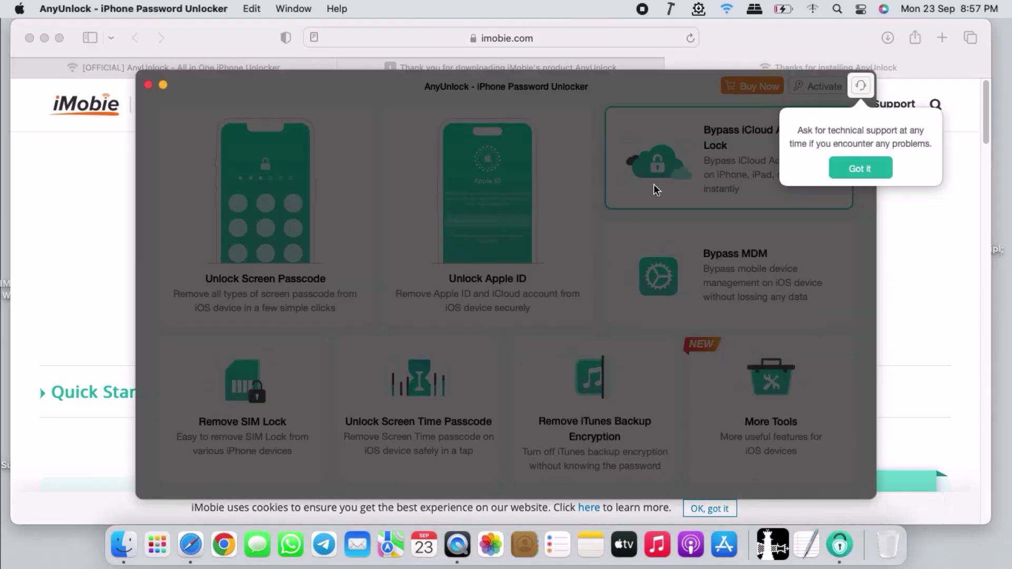
pyautogui.click(851, 167)
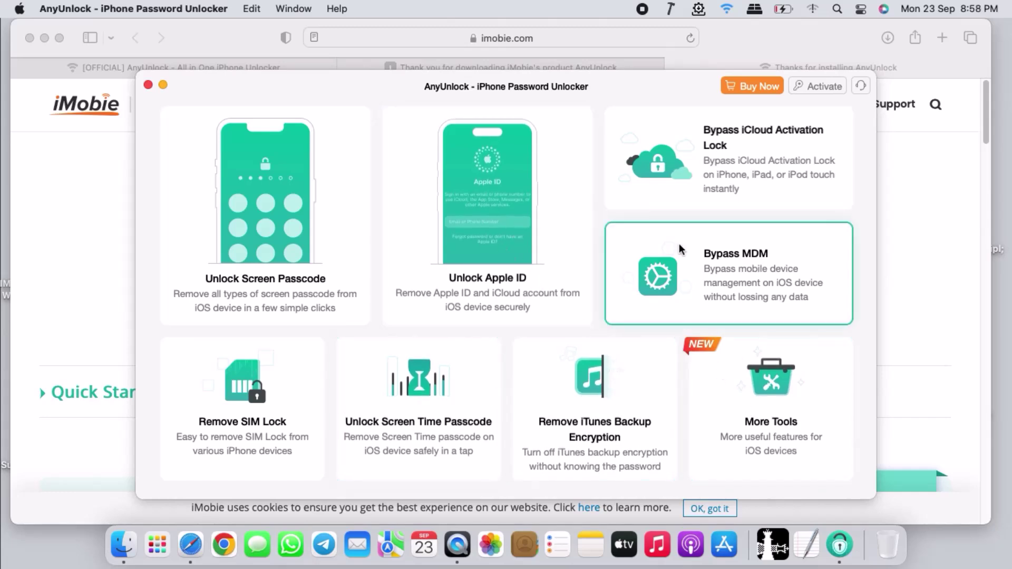
# Choose Bypass iCloud Activation Lock to detect the iPhone 7 Plus on iOS 15.8.1.
pyautogui.click(753, 156)
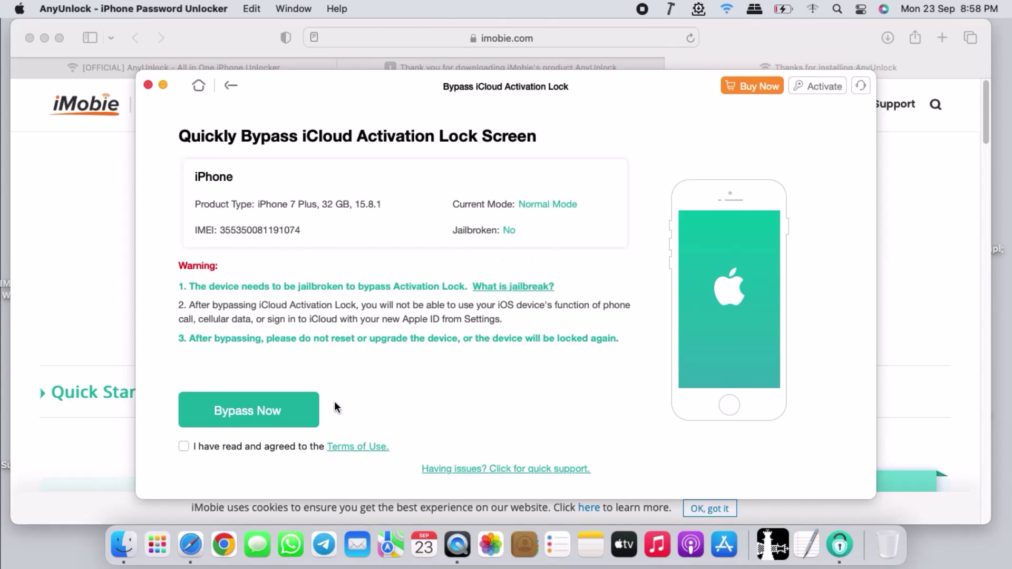
# Agree to the Terms of Use and attempt Bypass Now, reaching the 'not activated' notice.
pyautogui.click(278, 416)
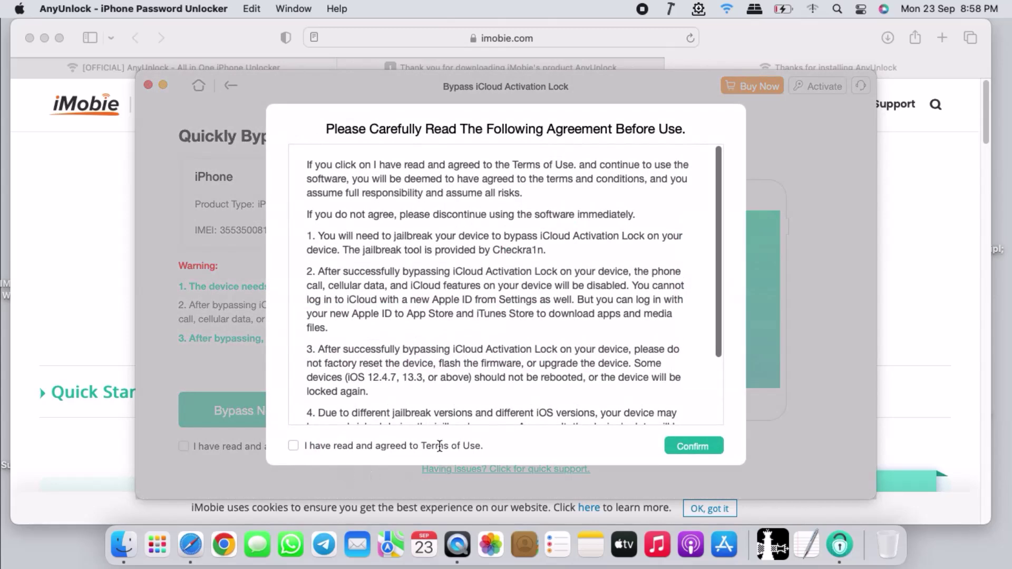
pyautogui.scroll(-2, 551, 277)
pyautogui.scroll(-2, 553, 295)
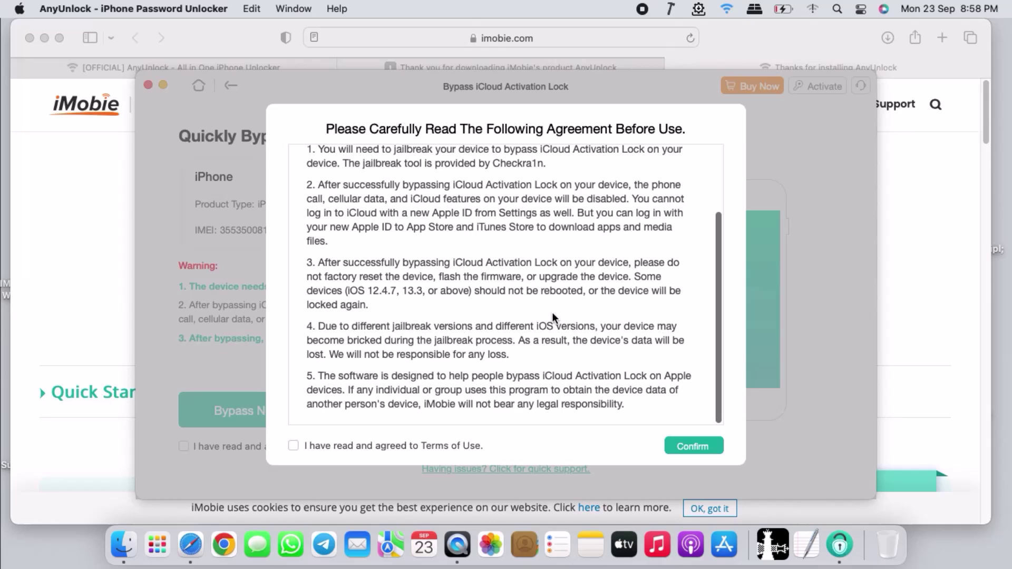
pyautogui.click(293, 446)
pyautogui.click(712, 449)
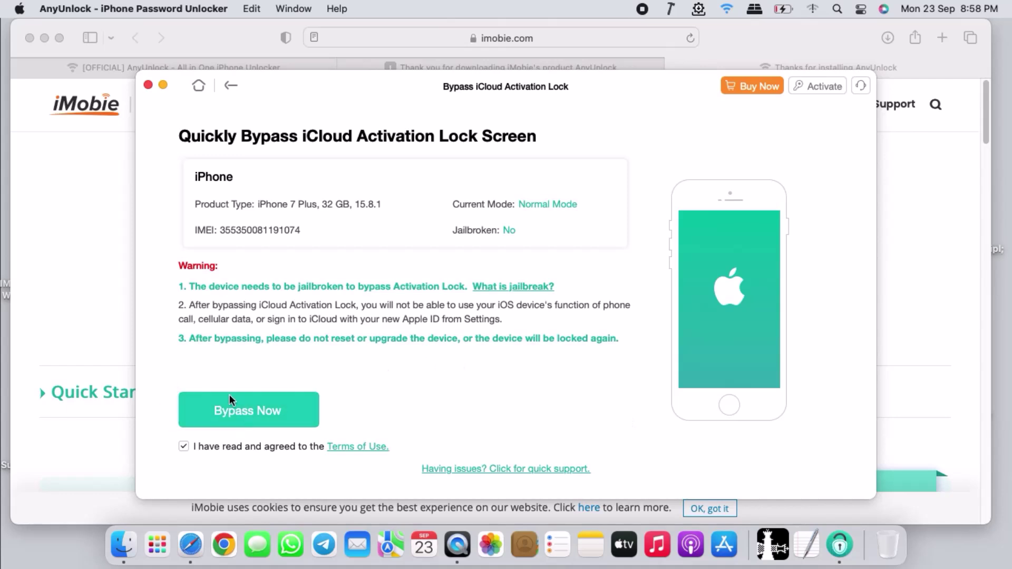
pyautogui.click(264, 424)
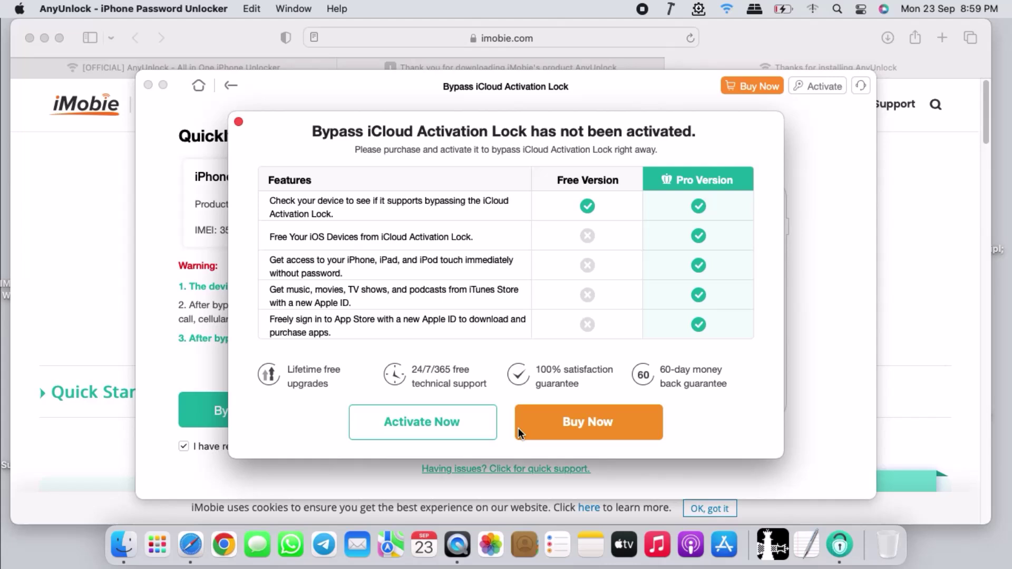
# Open the iMobie purchase page and review the 3-Month plan's features.
pyautogui.click(602, 425)
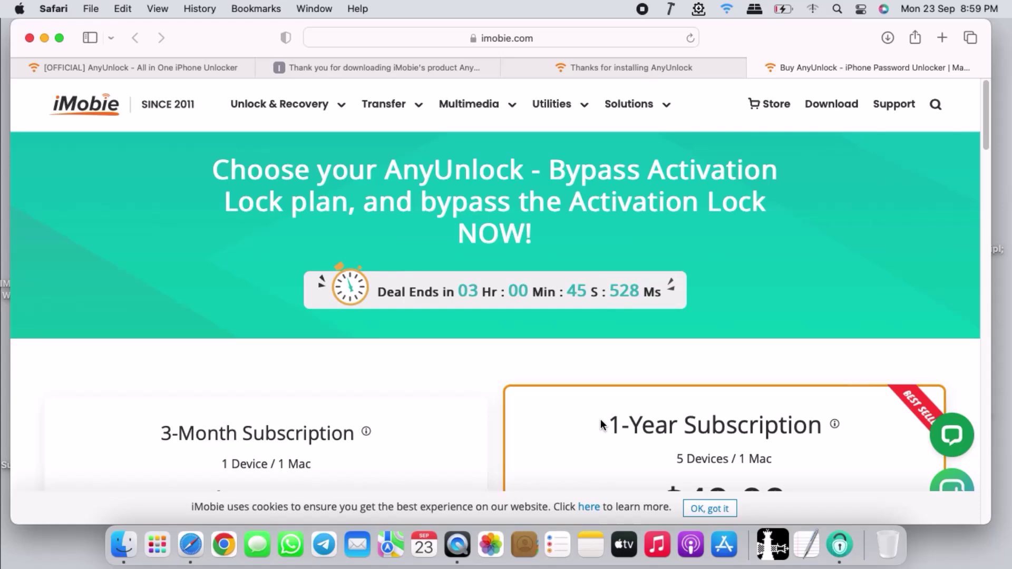
pyautogui.scroll(-5, 532, 366)
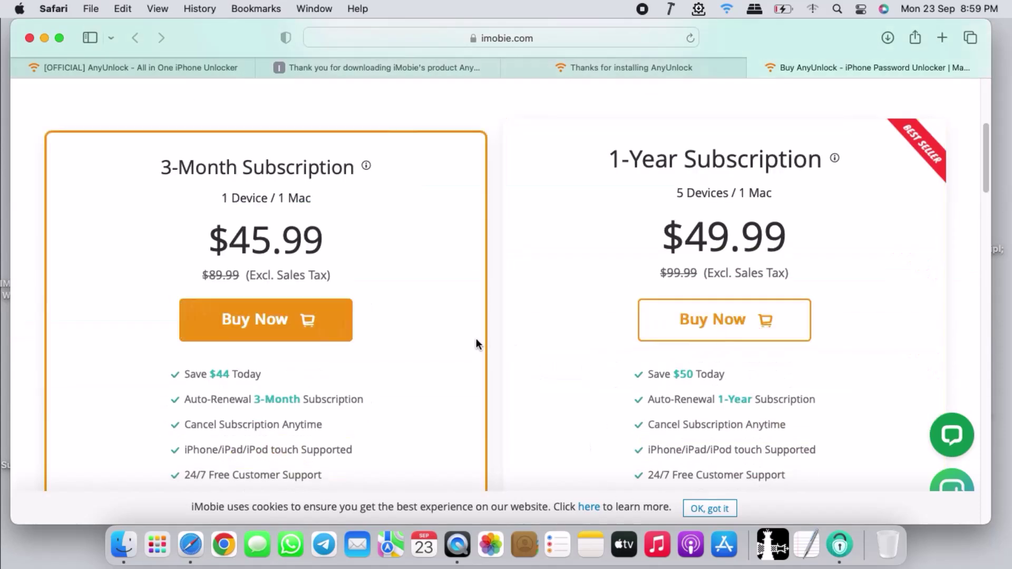
pyautogui.scroll(-1, 448, 327)
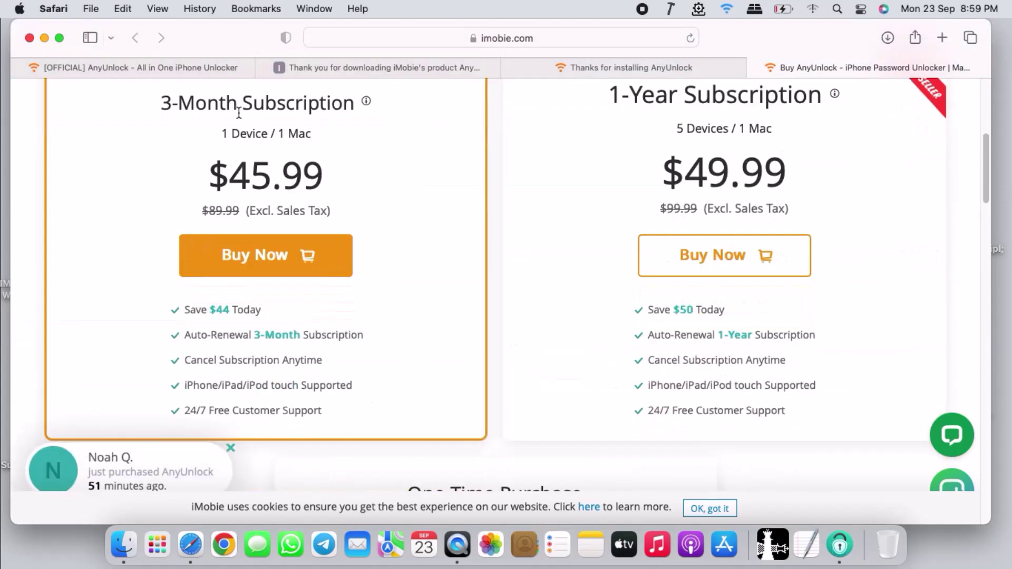
pyautogui.moveTo(173, 310); pyautogui.dragTo(364, 420)
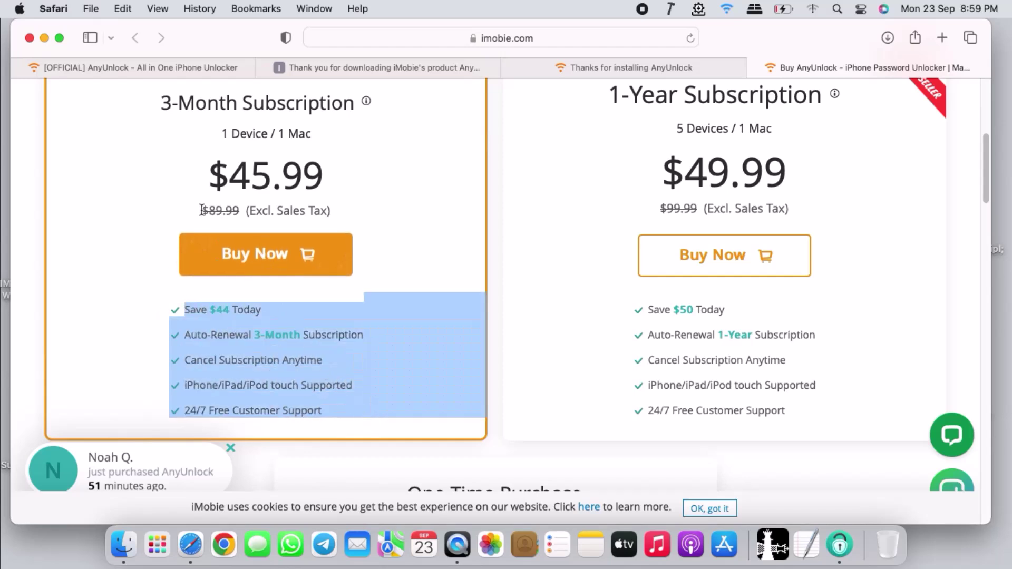
pyautogui.scroll(-3, 527, 243)
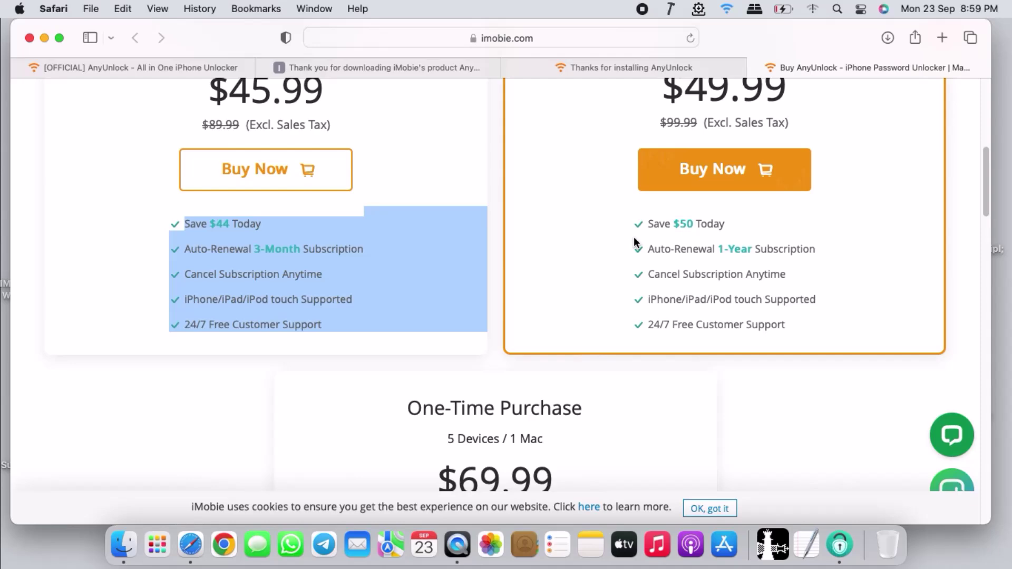
pyautogui.scroll(4, 659, 242)
pyautogui.scroll(6, 685, 243)
# Compare the 1-Year plan with the $69.99 One-Time Purchase plan.
pyautogui.scroll(-3, 672, 327)
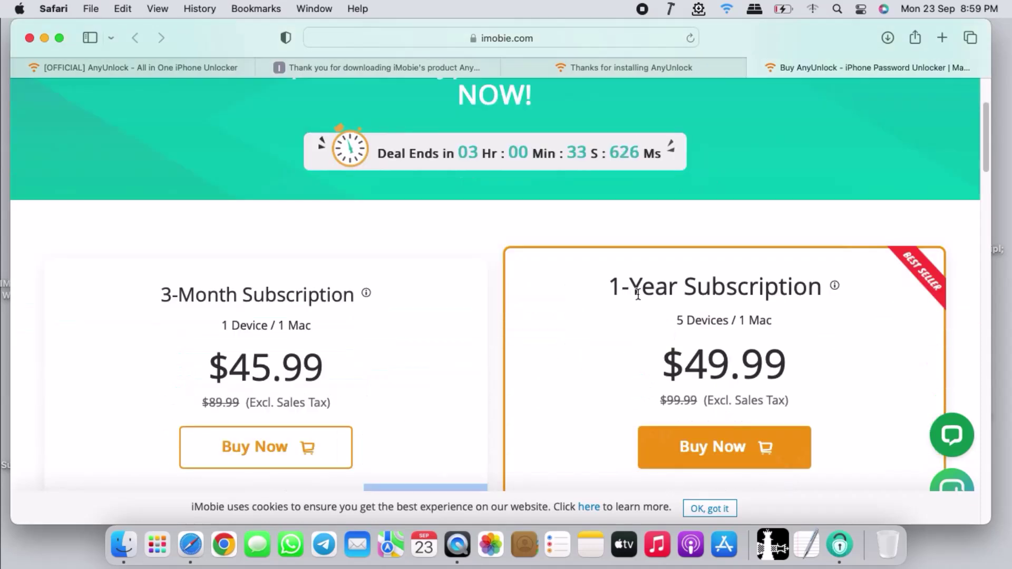
pyautogui.moveTo(614, 276); pyautogui.dragTo(839, 272)
pyautogui.scroll(-5, 655, 321)
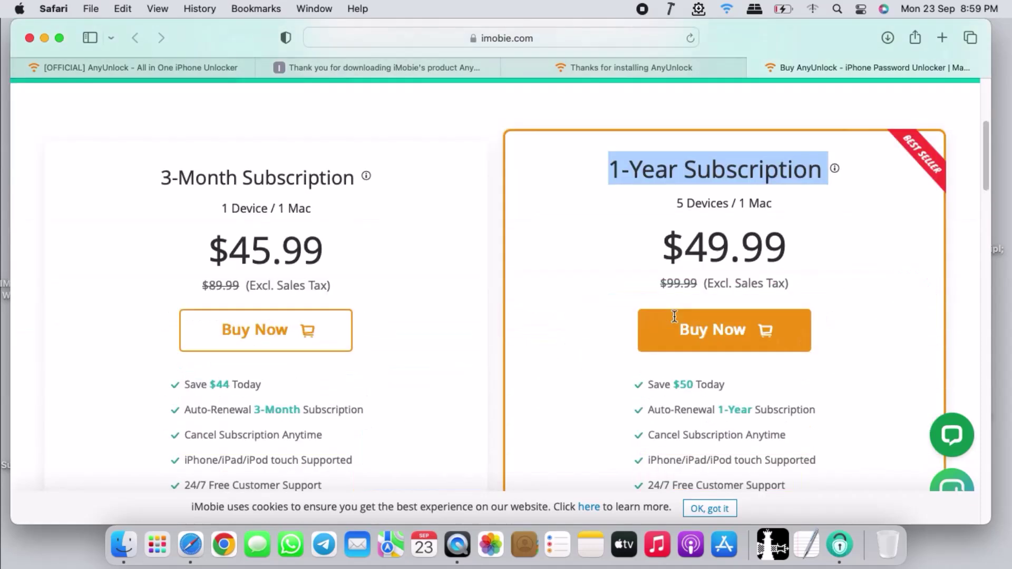
pyautogui.moveTo(659, 131); pyautogui.dragTo(829, 135)
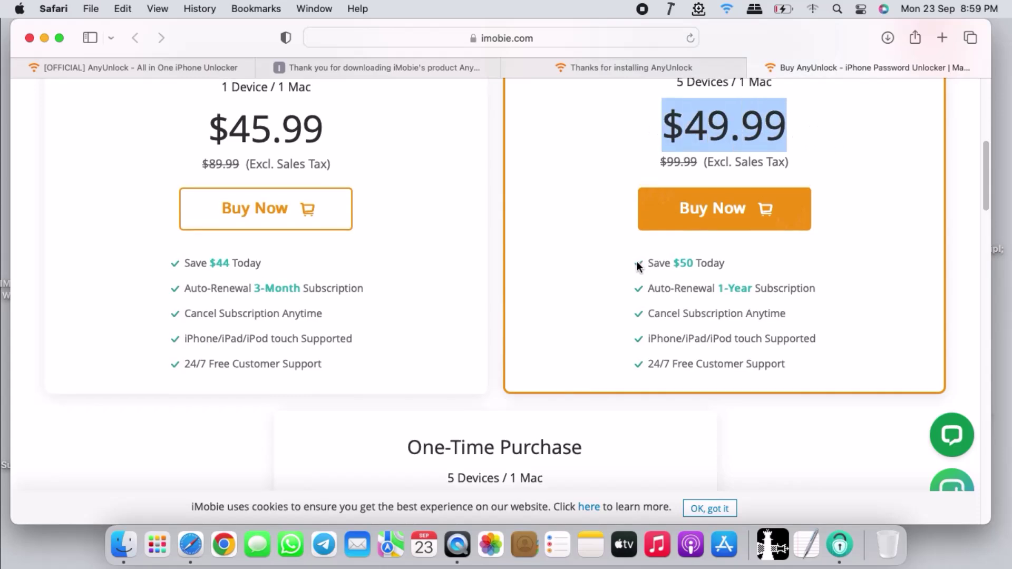
pyautogui.scroll(-5, 638, 266)
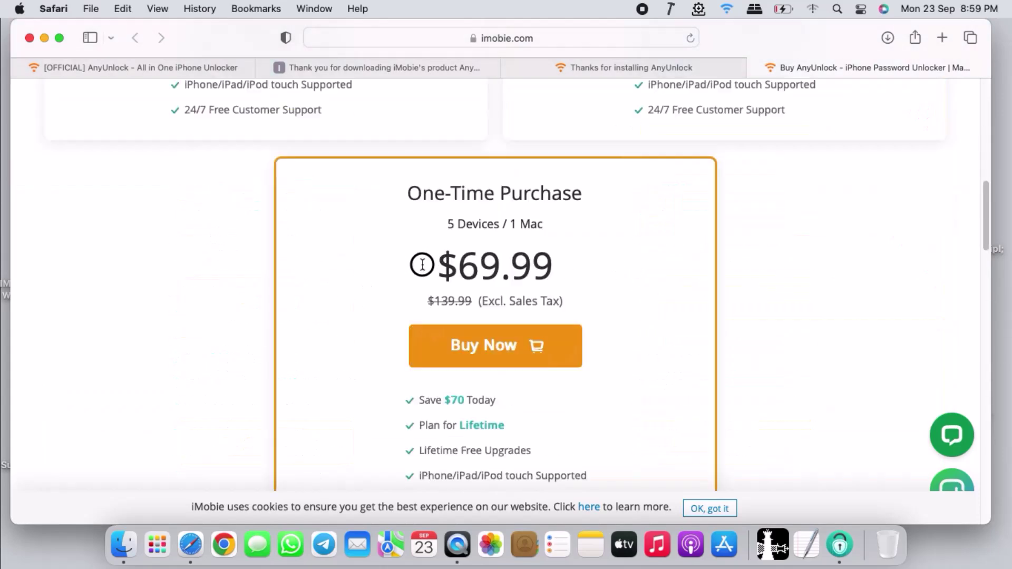
pyautogui.moveTo(421, 264); pyautogui.dragTo(571, 263)
pyautogui.moveTo(452, 227); pyautogui.dragTo(583, 221)
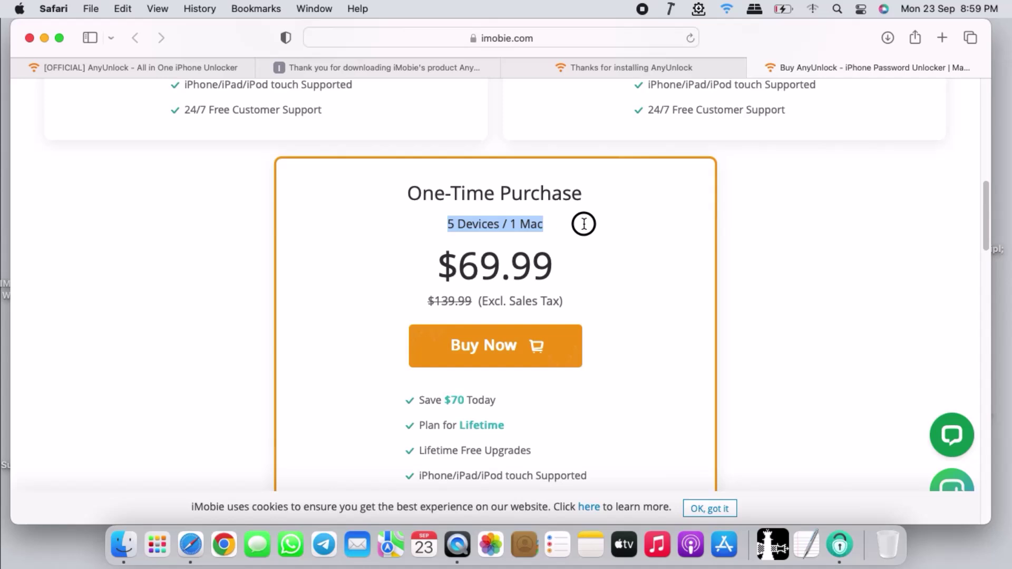
# Check the accepted payment methods listed on the pricing page.
pyautogui.scroll(-4, 535, 277)
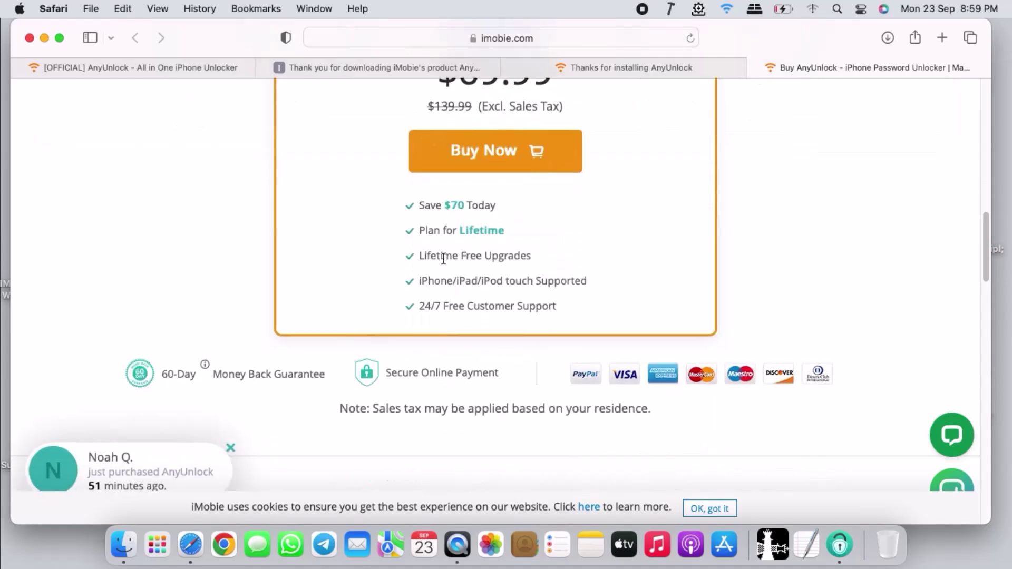
pyautogui.click(632, 367)
pyautogui.moveTo(632, 368); pyautogui.dragTo(843, 366)
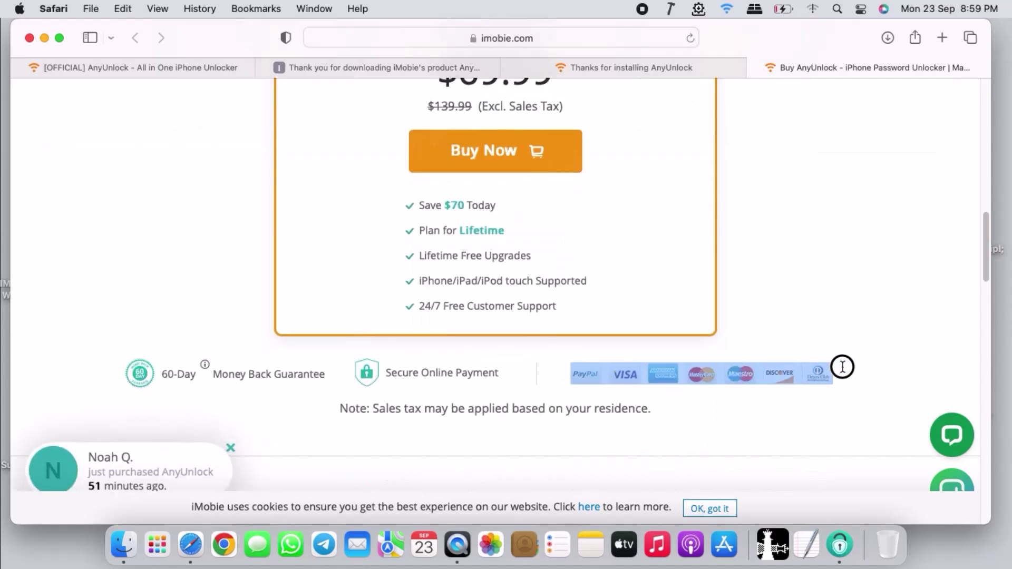
pyautogui.click(734, 399)
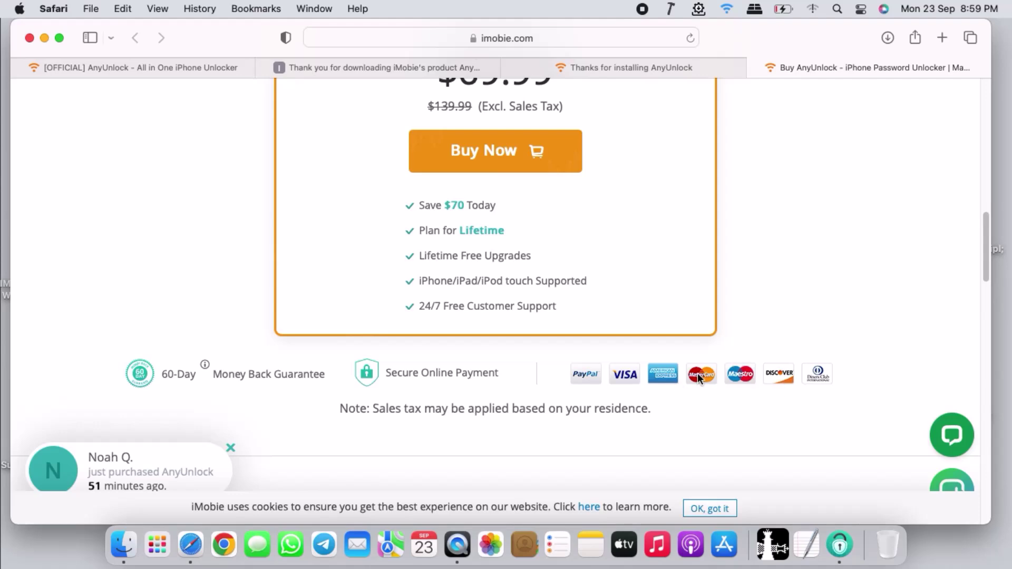
pyautogui.scroll(-5, 631, 321)
pyautogui.scroll(6, 636, 330)
pyautogui.scroll(10, 737, 253)
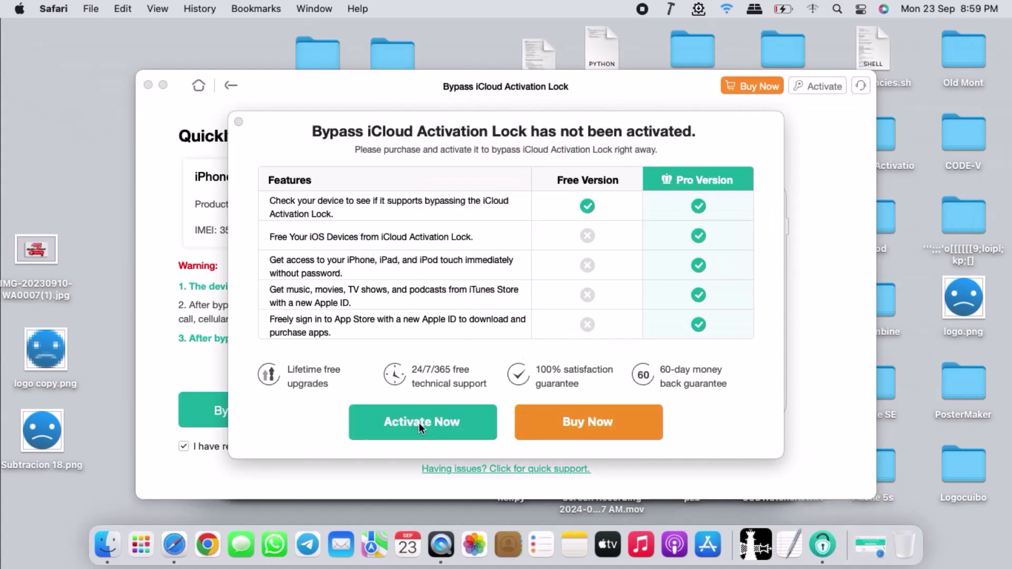
# Bring up AnyUnlock's Activate Now form asking for an account and activation code.
pyautogui.click(424, 421)
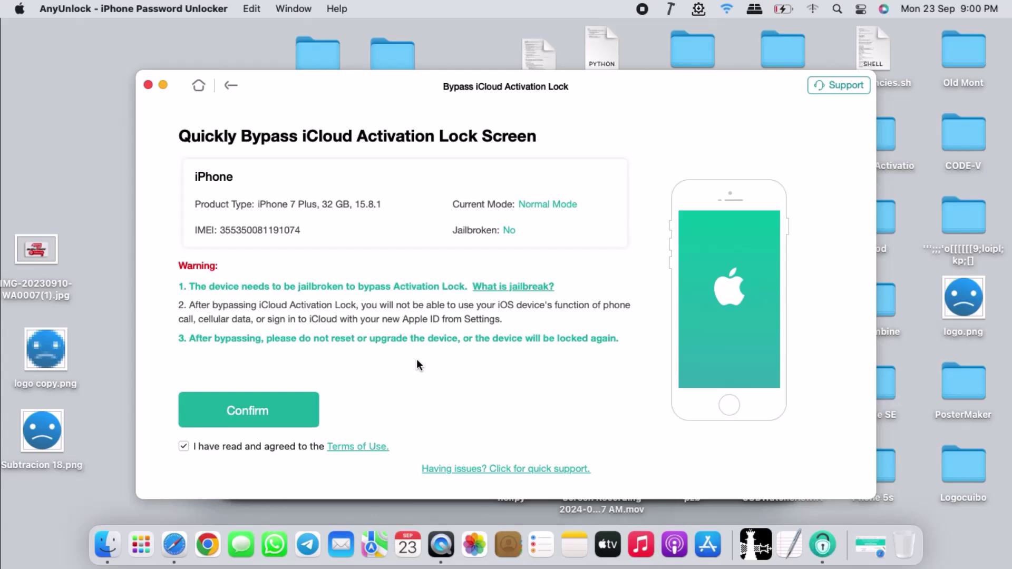
# Confirm the device details and bring up the DFU mode steps for iPhone 7/7 Plus.
pyautogui.click(255, 412)
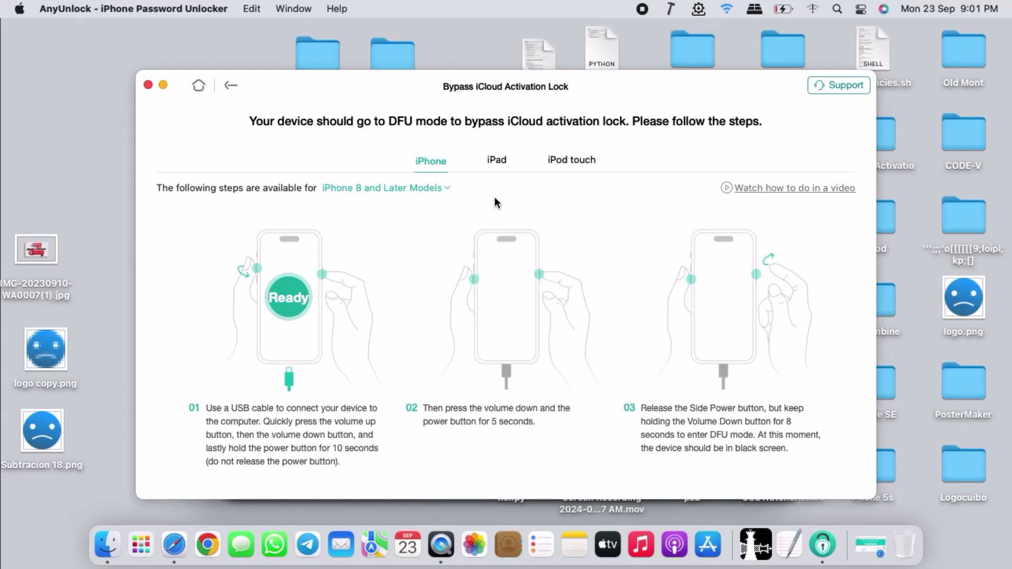
pyautogui.click(463, 165)
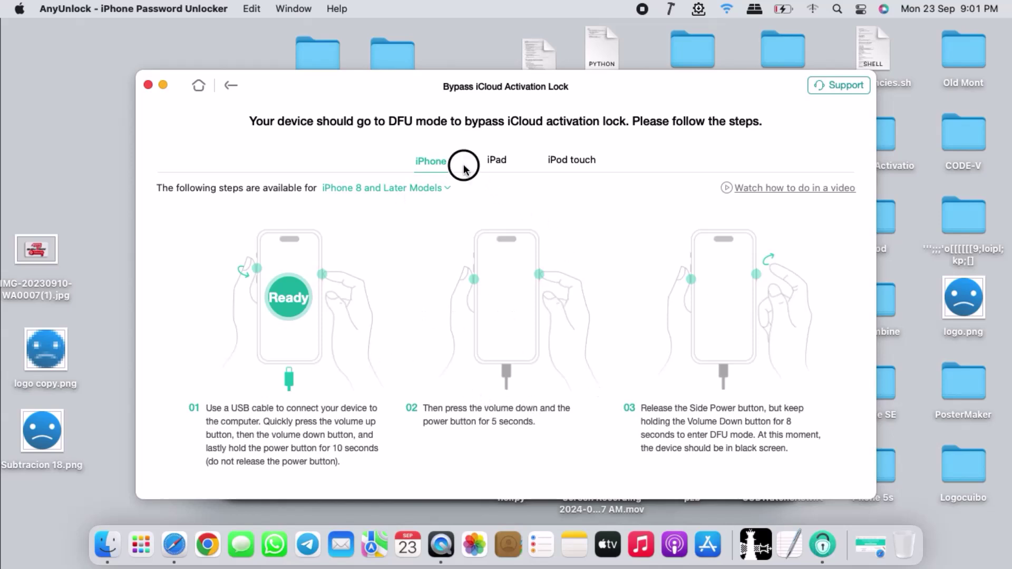
pyautogui.click(495, 160)
pyautogui.click(430, 160)
pyautogui.click(439, 187)
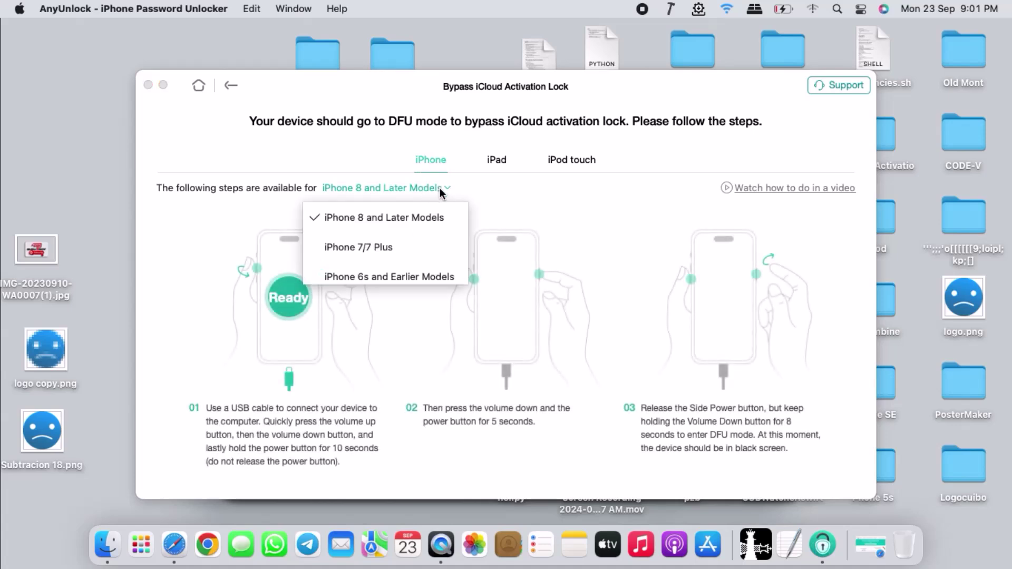
pyautogui.click(377, 248)
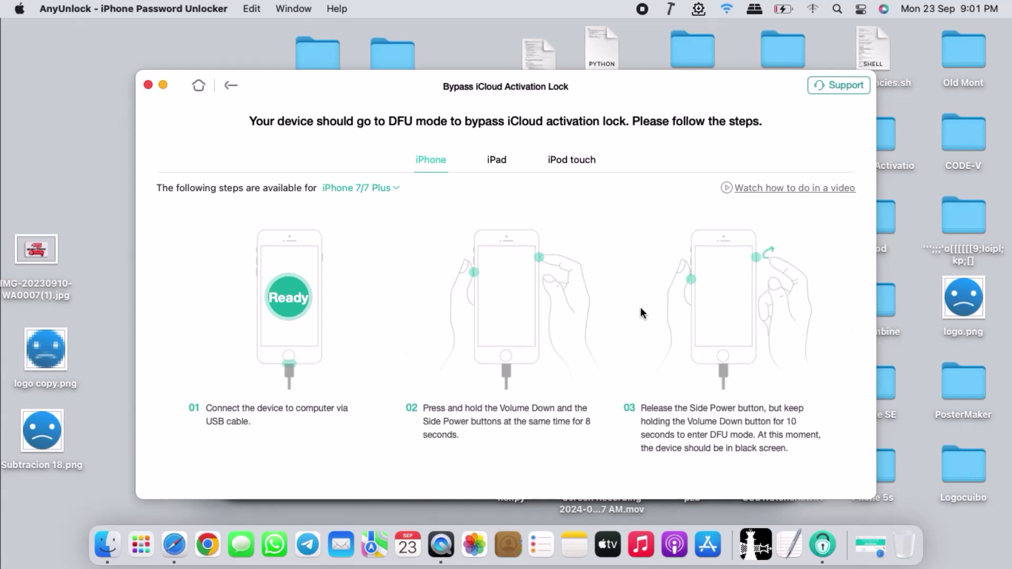
# Follow the DFU steps and dismiss Finder's recovery-mode alert about the iPhone.
pyautogui.moveTo(262, 121); pyautogui.dragTo(606, 124)
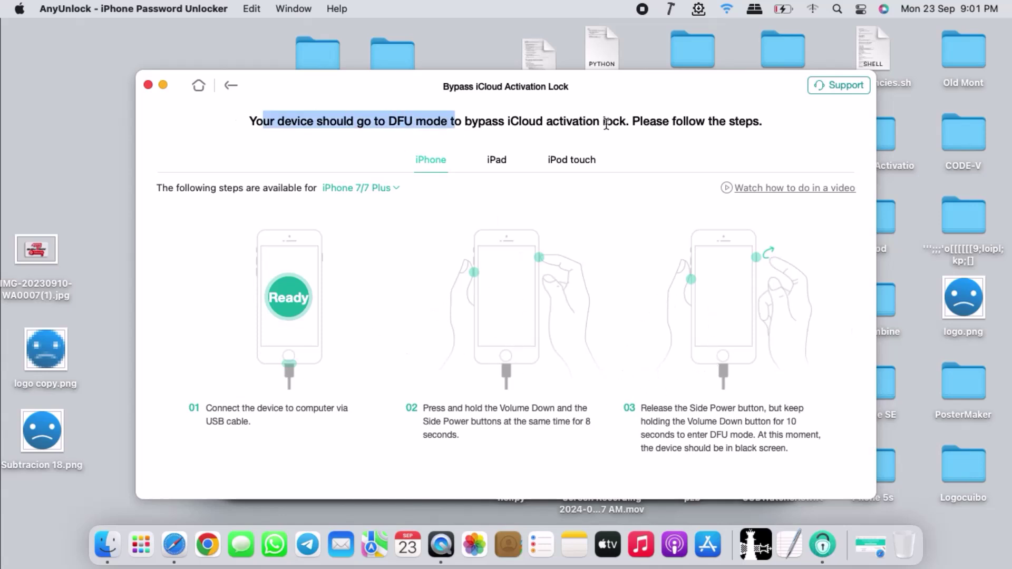
pyautogui.click(790, 124)
pyautogui.click(552, 372)
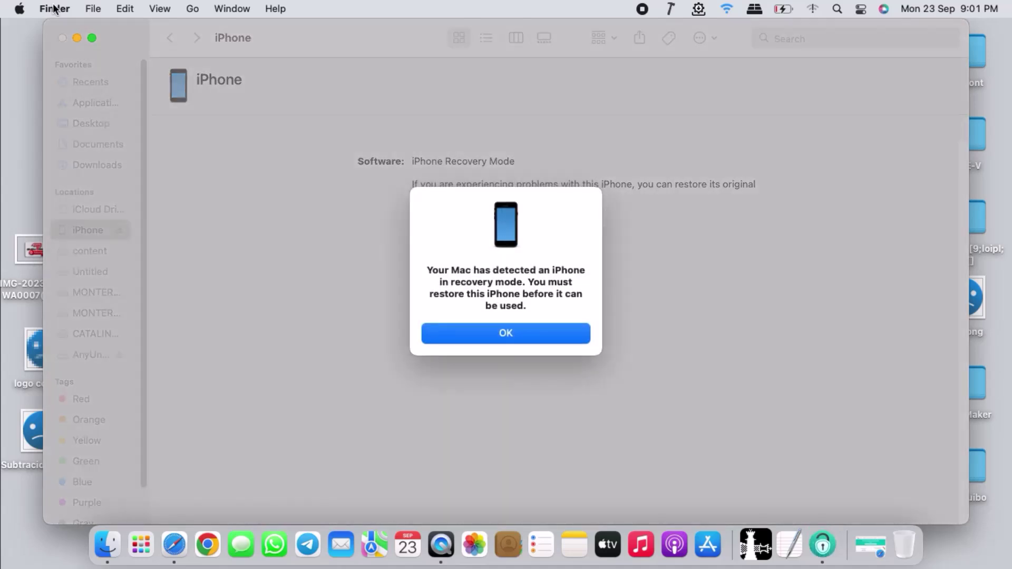
pyautogui.click(493, 330)
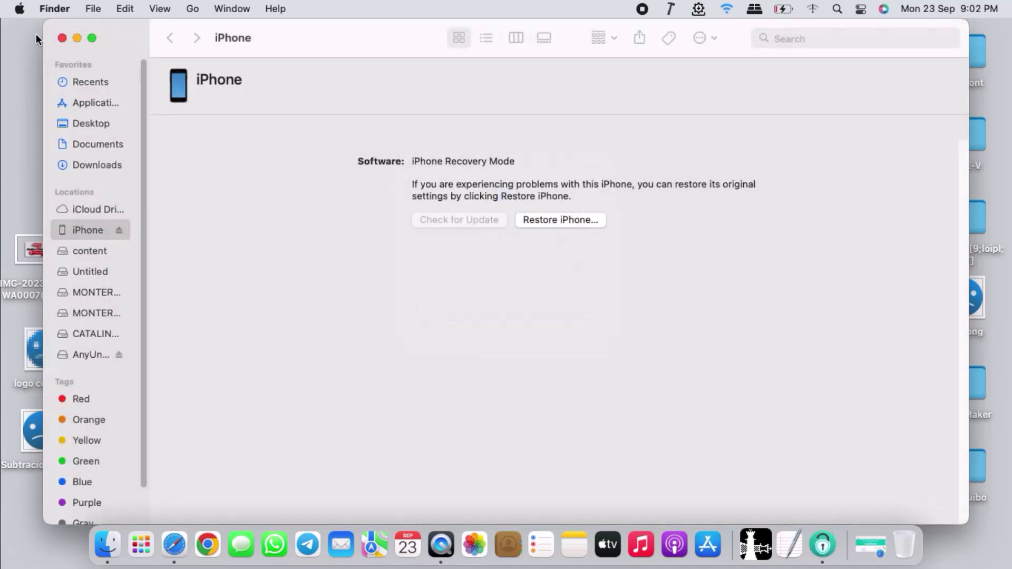
pyautogui.click(62, 38)
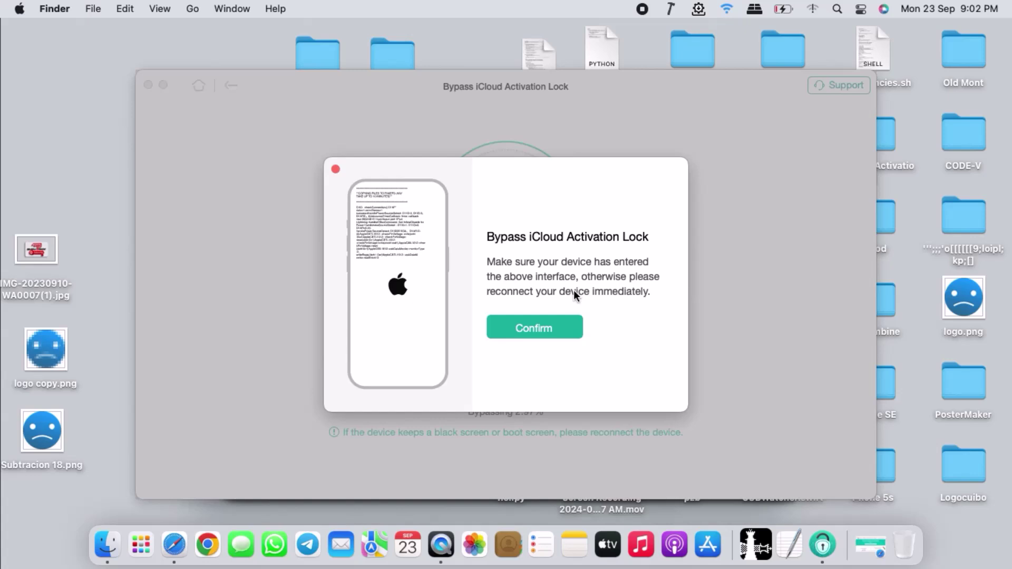
# Confirm the iPhone shows the required screen so the Activation Lock bypass completes.
pyautogui.click(533, 327)
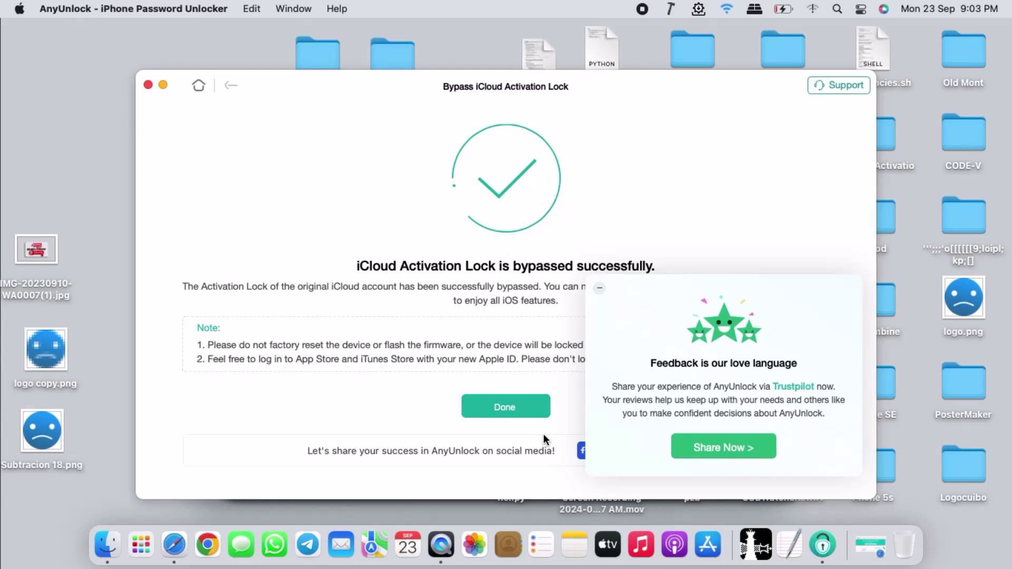
# Dismiss the bypass success page with Done, returning to AnyUnlock's main menu.
pyautogui.click(507, 403)
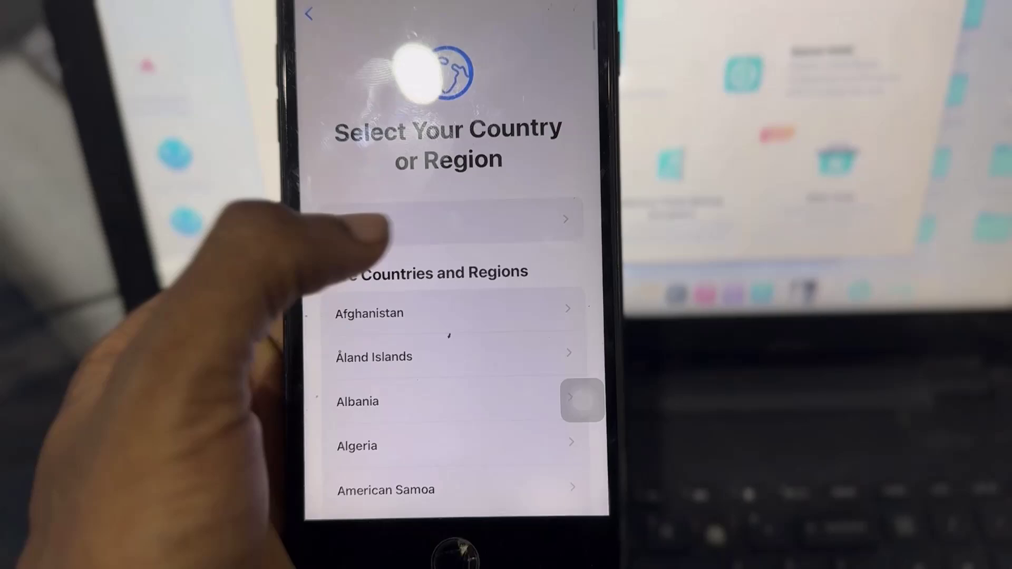
# Choose Ghana as the region, set up manually, and pass Data & Privacy to Touch ID.
pyautogui.click(376, 224)
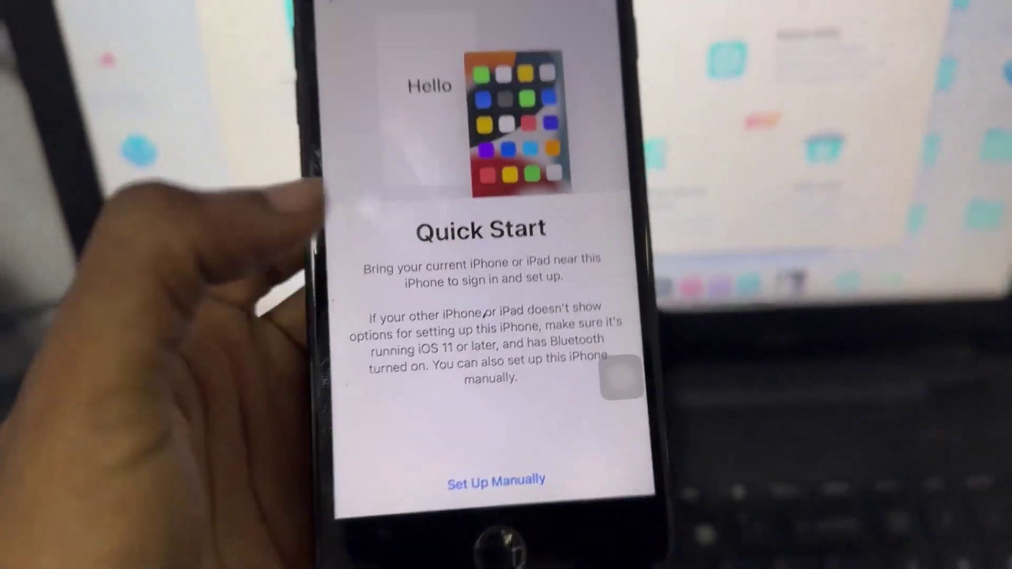
pyautogui.click(449, 464)
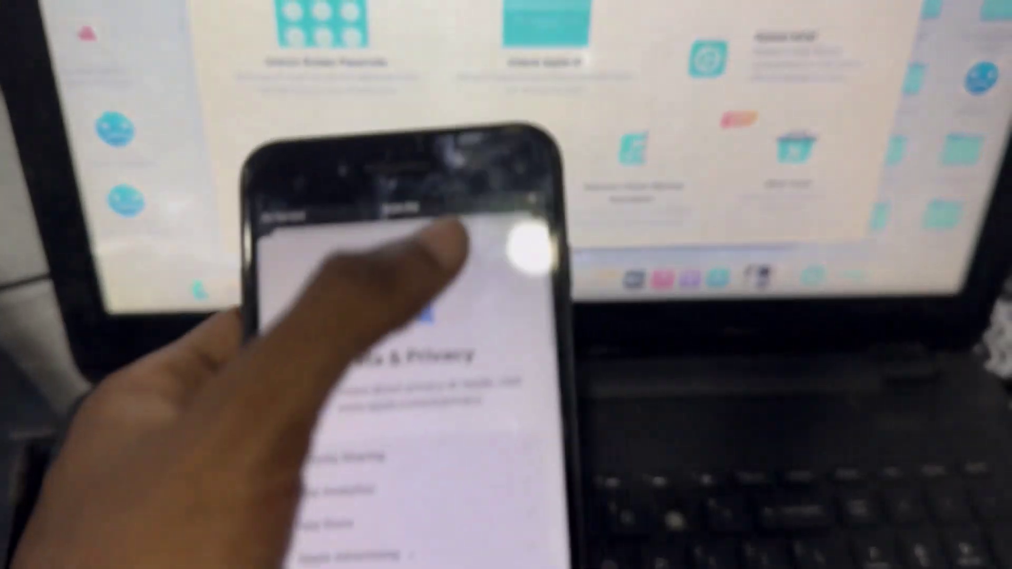
pyautogui.click(463, 237)
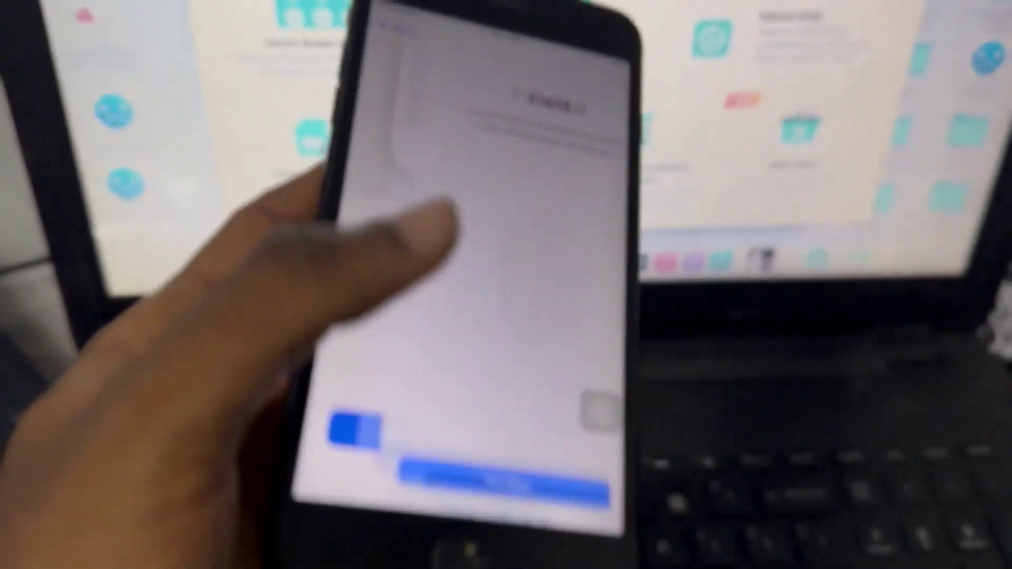
pyautogui.click(514, 428)
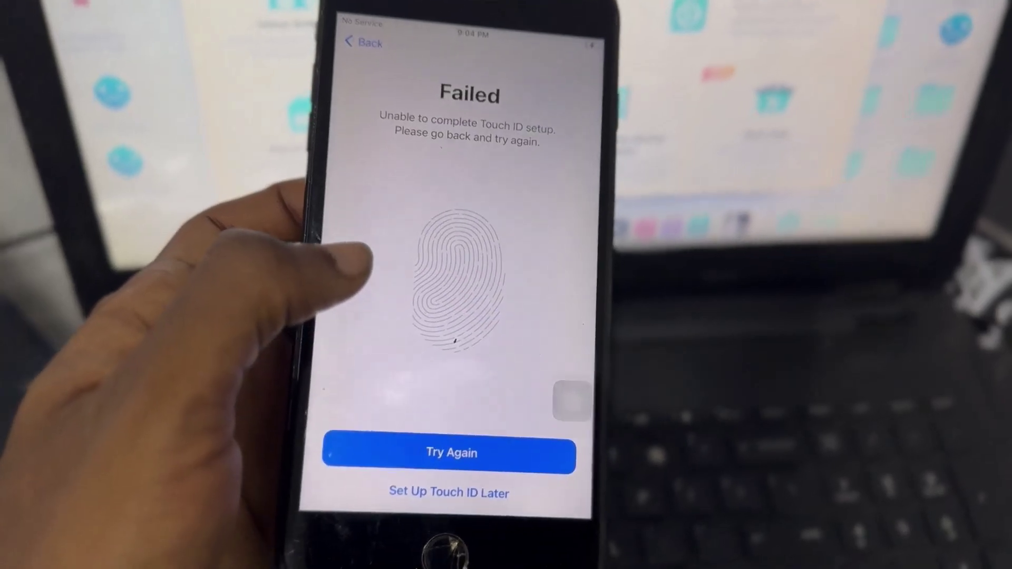
# Pick other passcode options, keep Location Services on, and pass the Screen Time step.
pyautogui.click(421, 267)
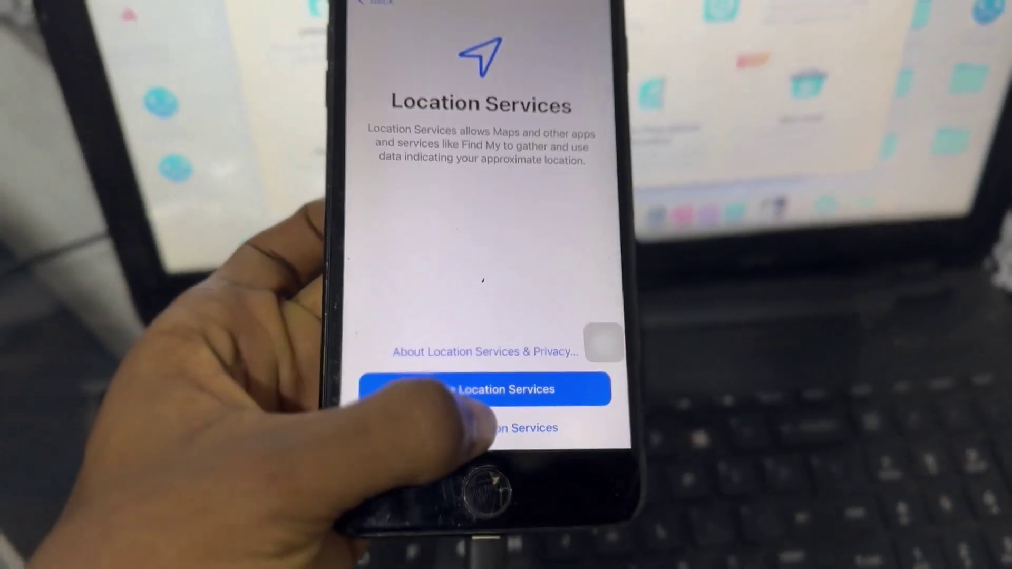
pyautogui.click(482, 425)
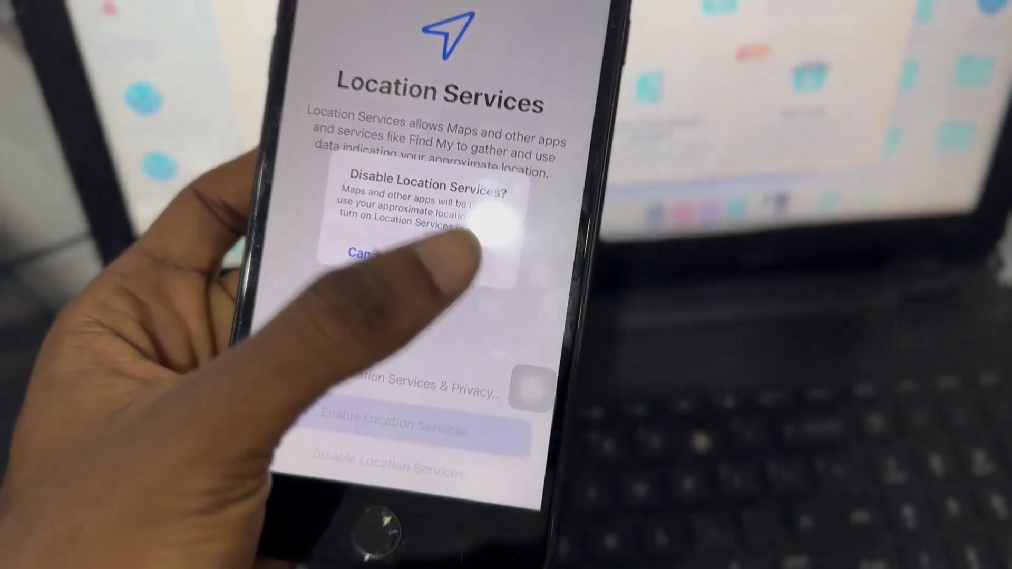
pyautogui.click(411, 237)
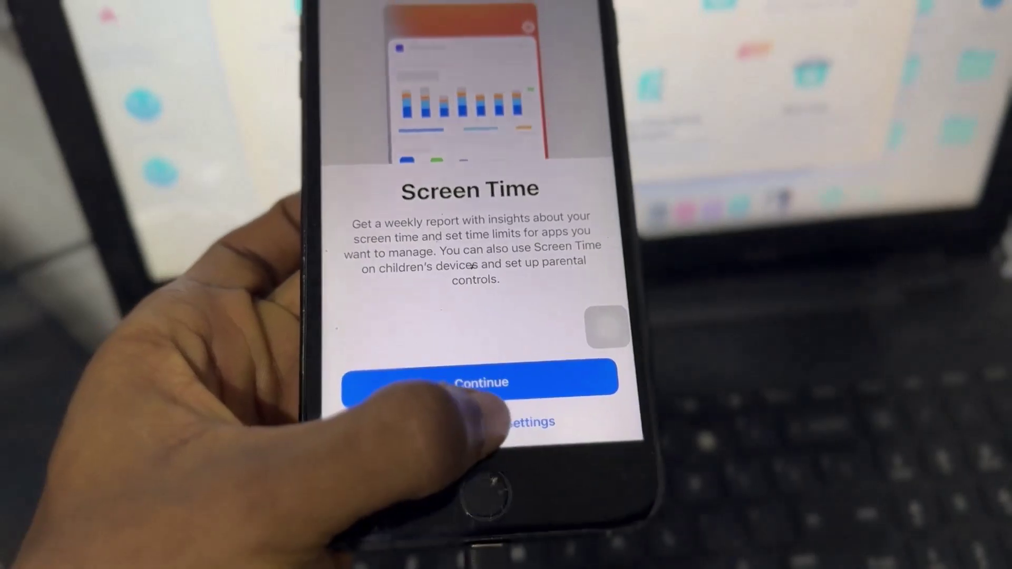
pyautogui.click(464, 384)
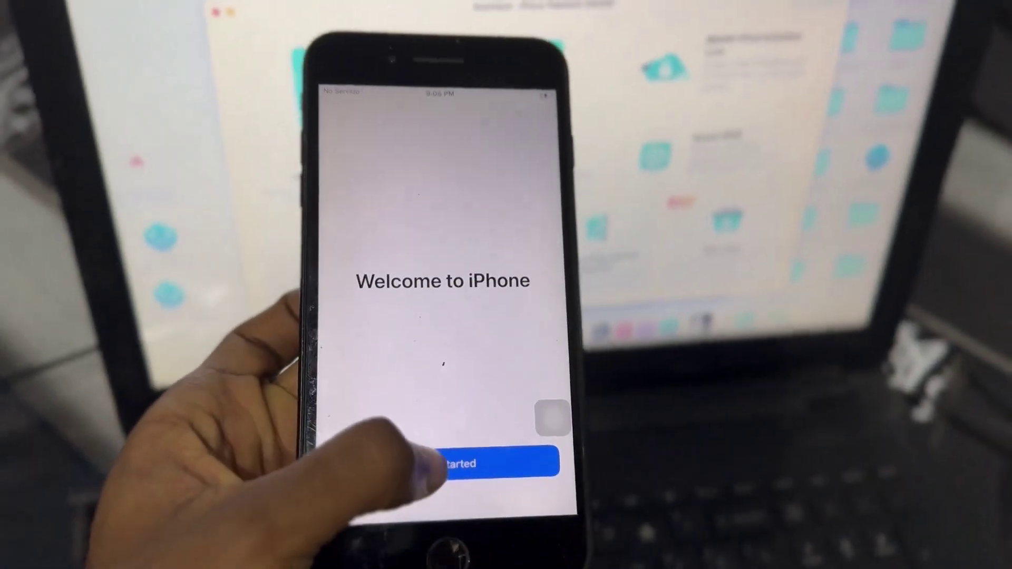
# Get through the final setup screens to the home screen, then peek at page two.
pyautogui.click(445, 476)
pyautogui.moveTo(482, 338)
pyautogui.mouseDown()
pyautogui.moveTo(369, 337)
pyautogui.moveTo(527, 350)
pyautogui.mouseUp()
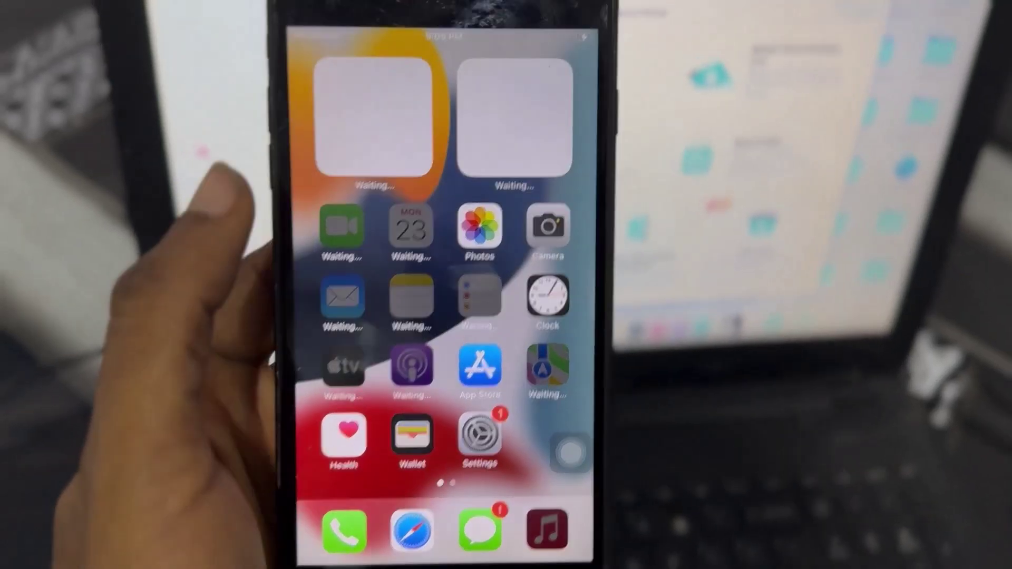